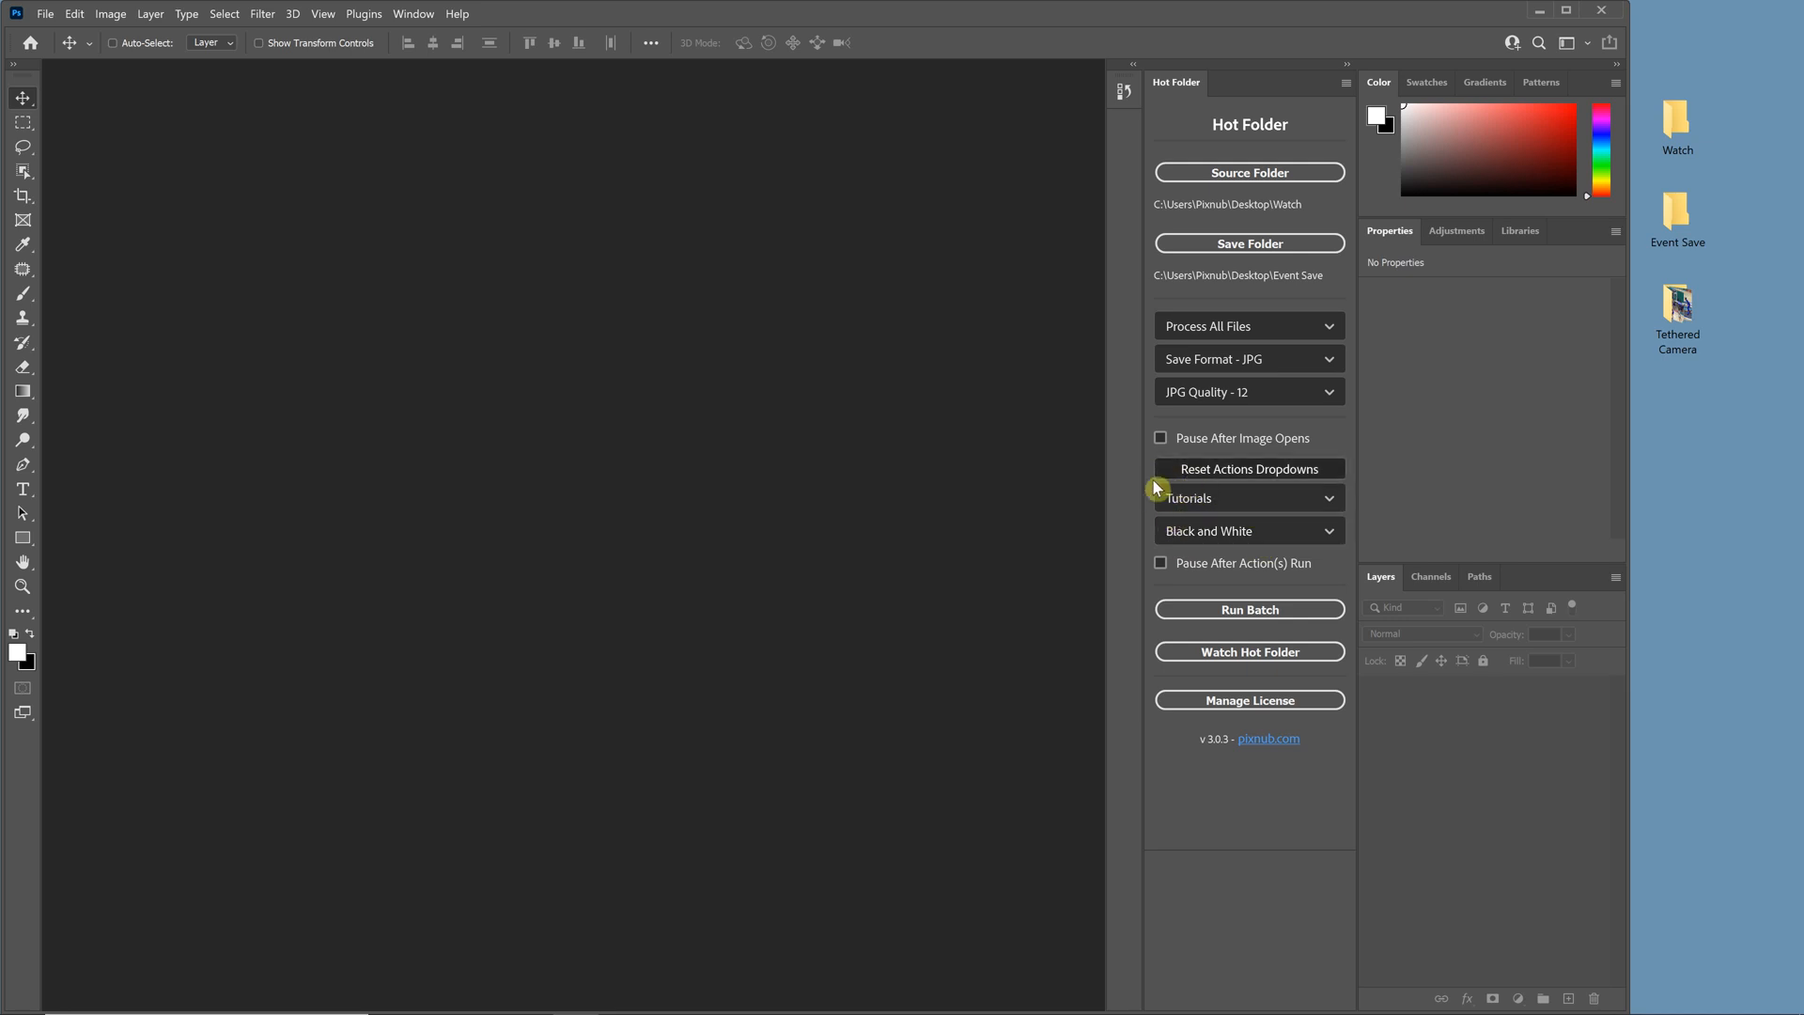
- Clear the Hot Folder action selections and enable only Pause After Action(s) Run, with Pause After Image Opens turned off
{"action": "left_click", "coordinate": [1260, 471]}
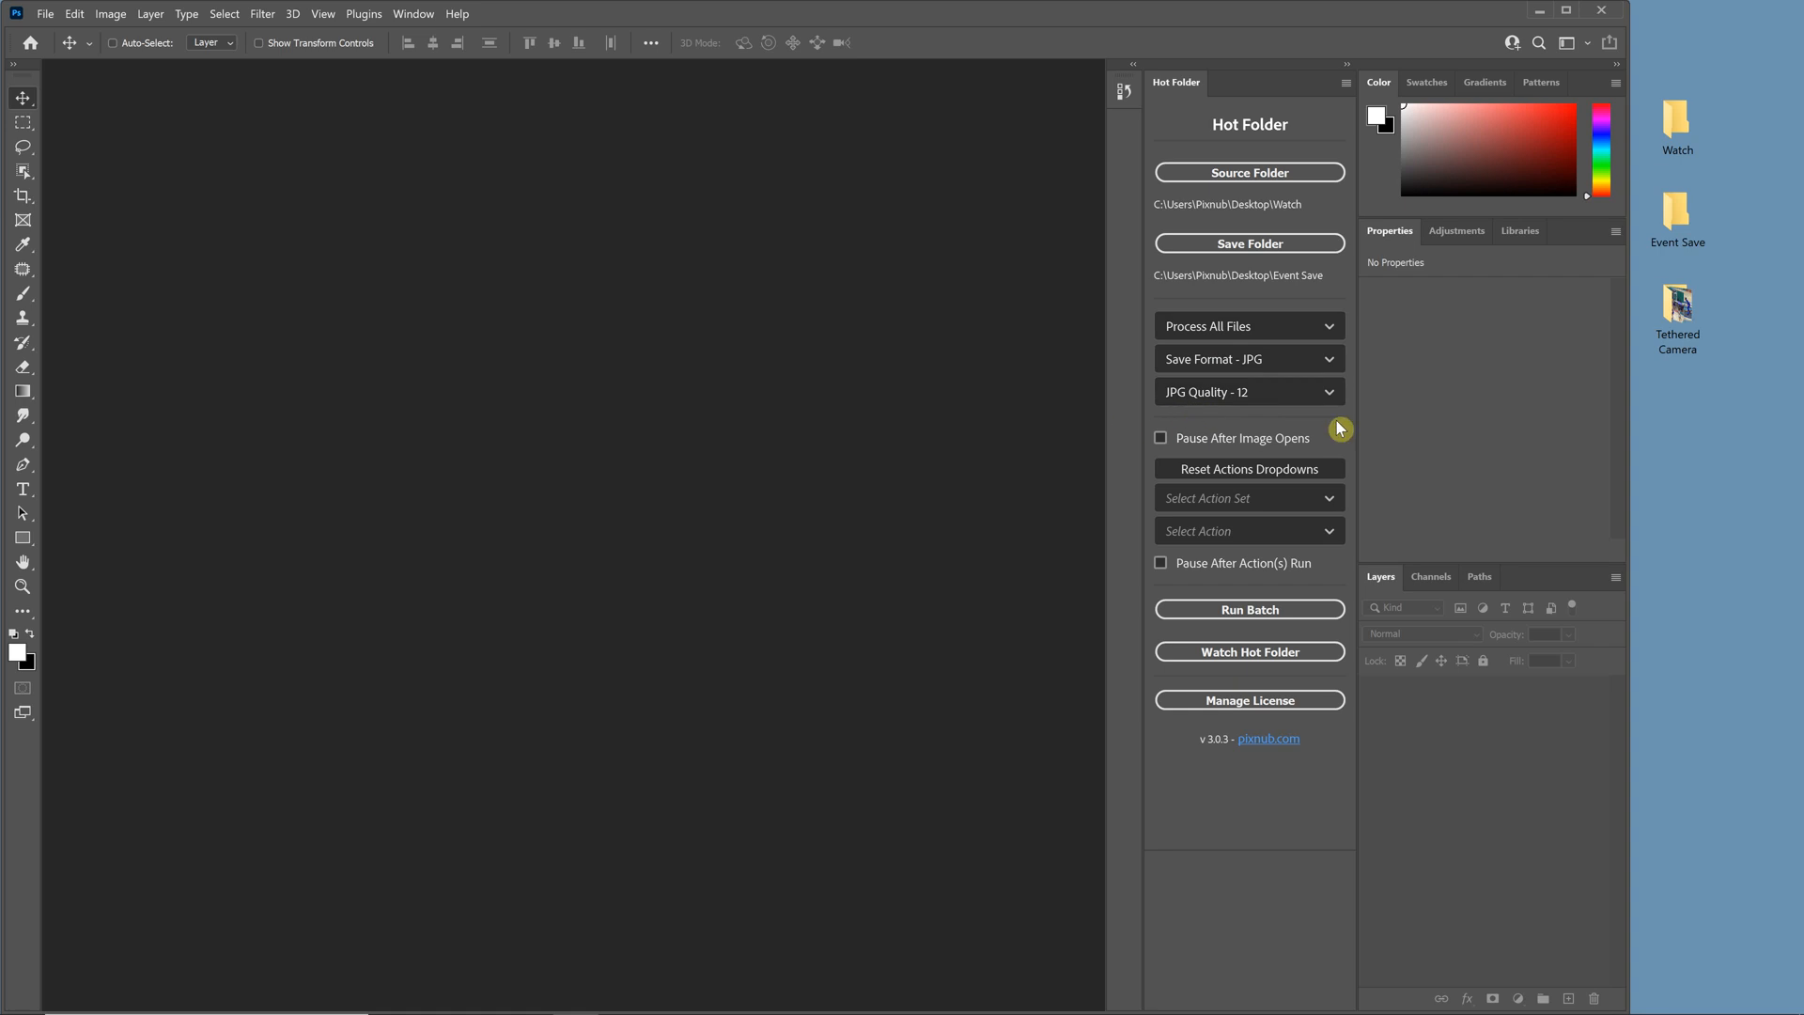
{"action": "left_click", "coordinate": [1161, 438]}
{"action": "left_click", "coordinate": [1162, 565]}
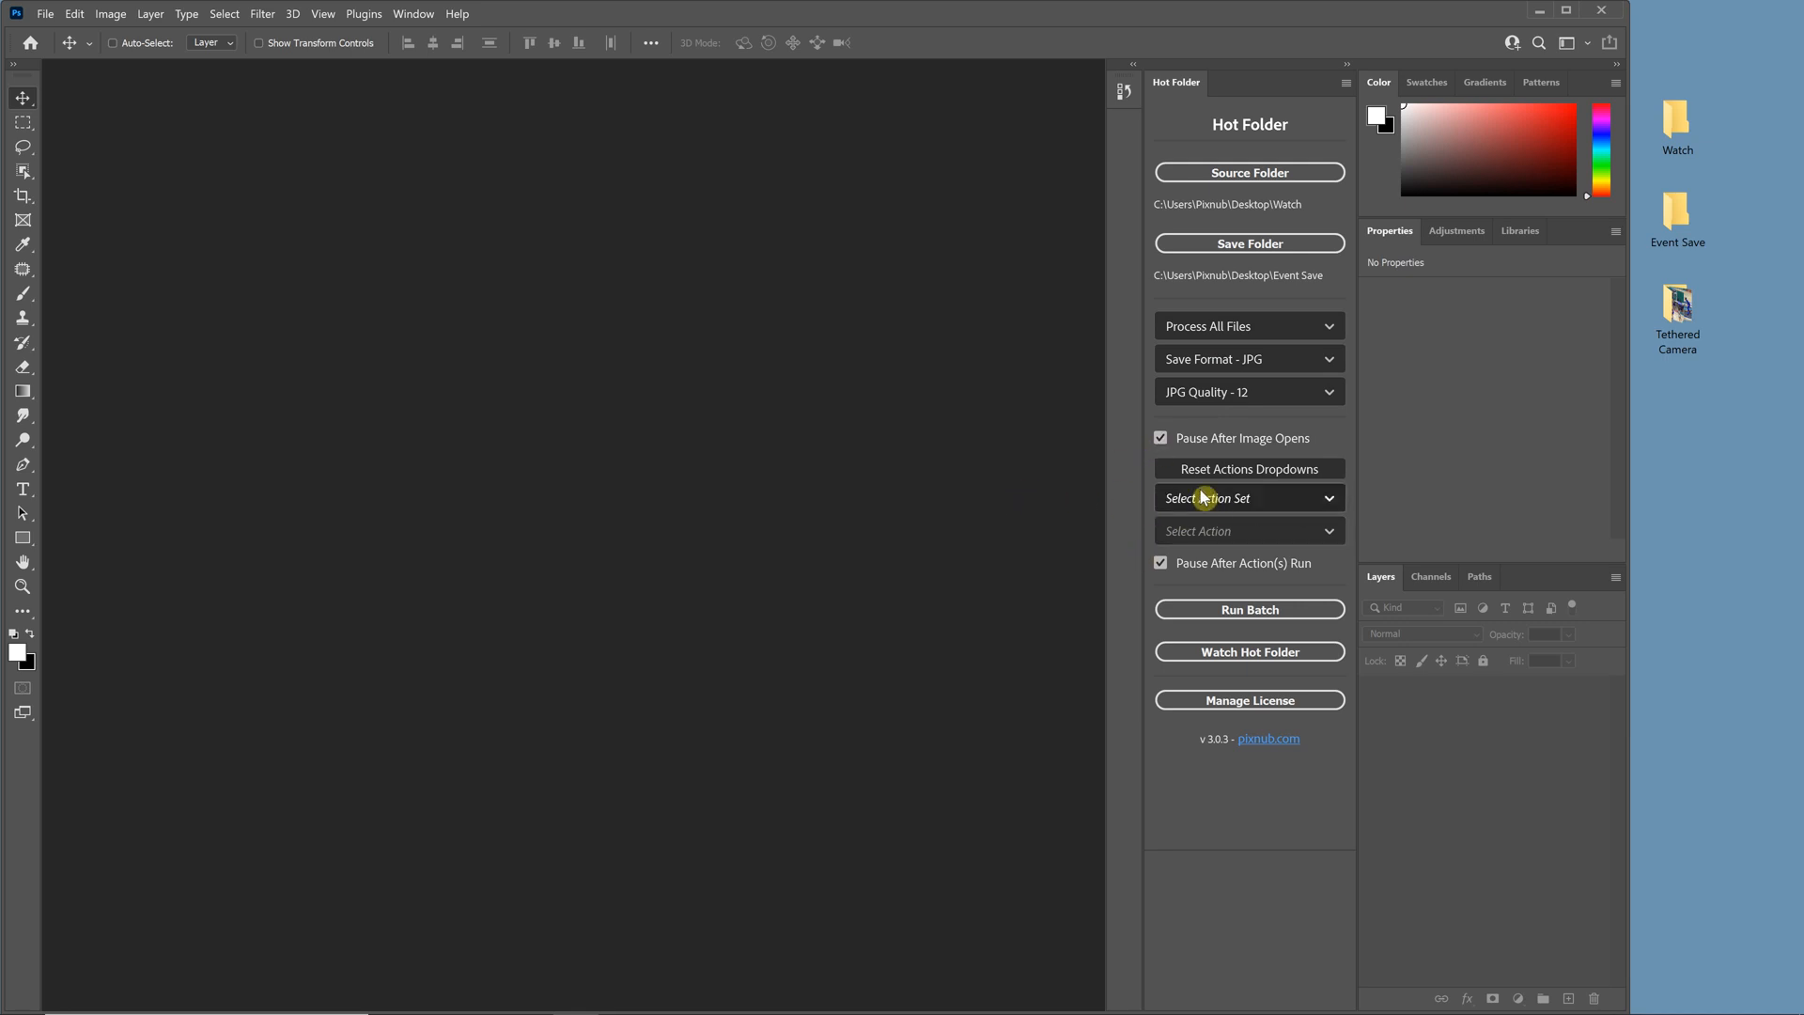
{"action": "left_click", "coordinate": [1161, 437]}
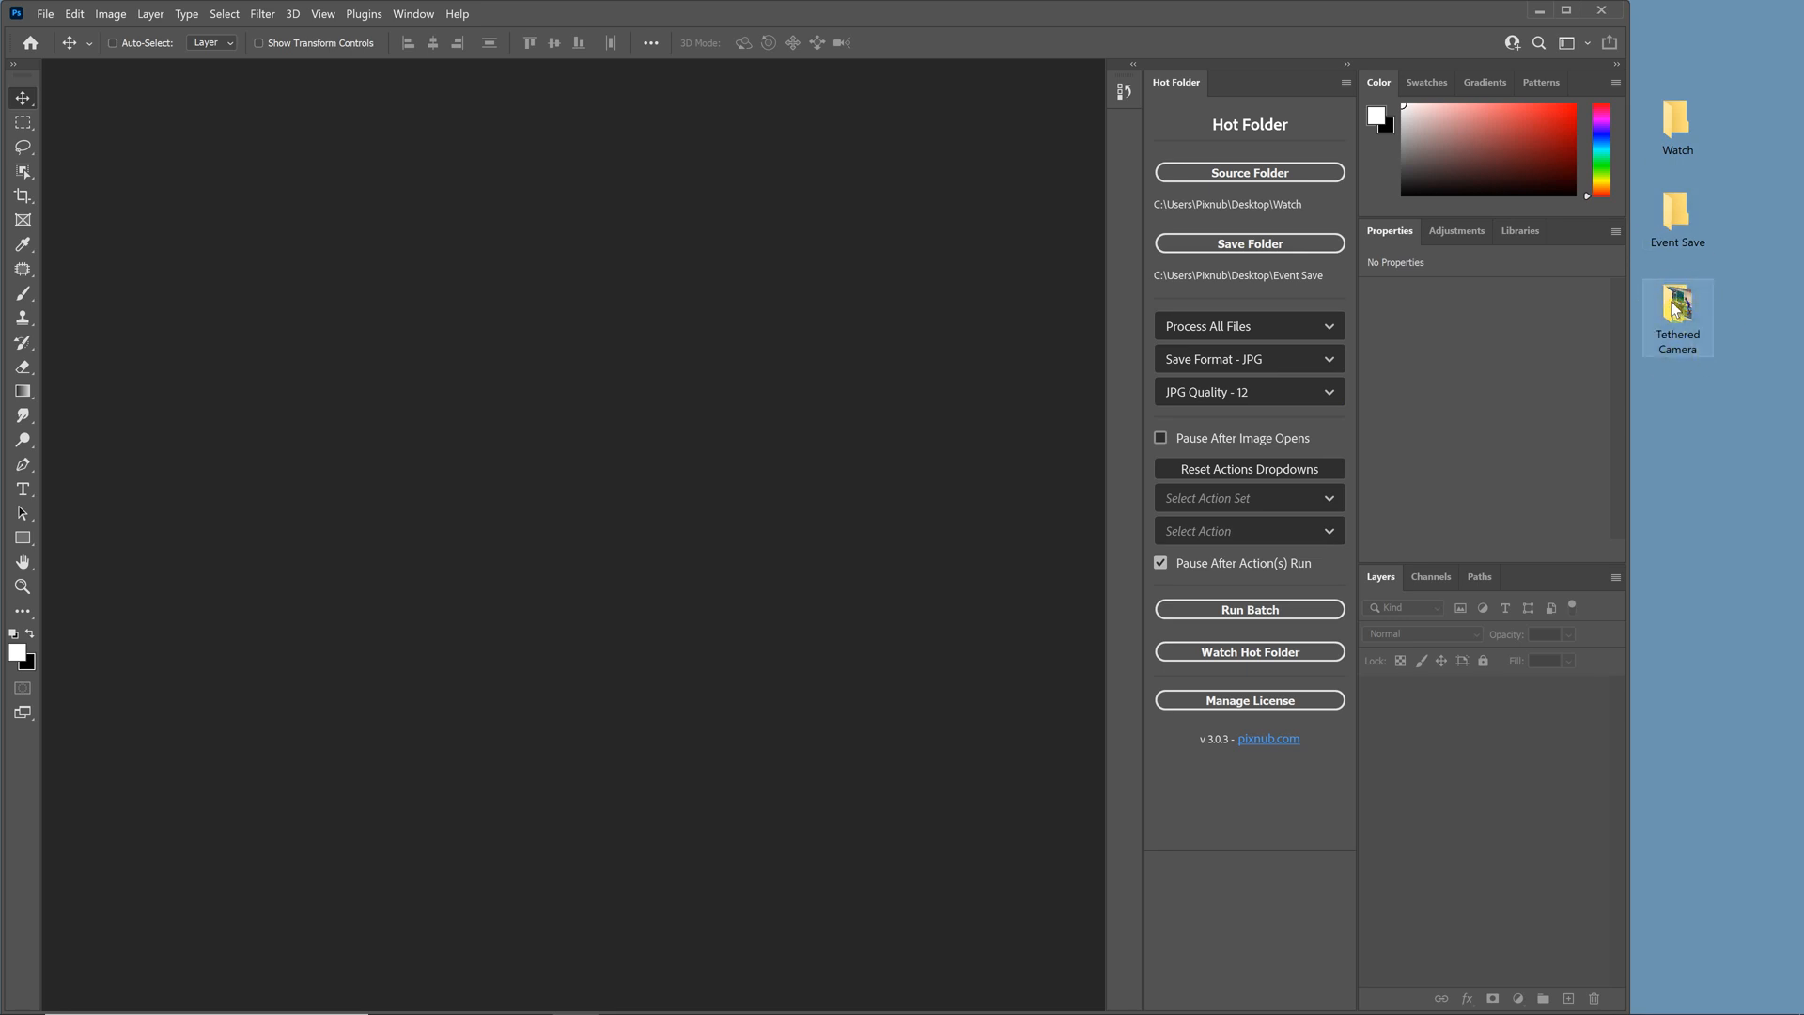
- Start watching the hot folder and continue processing without an action
{"action": "left_click", "coordinate": [1291, 651]}
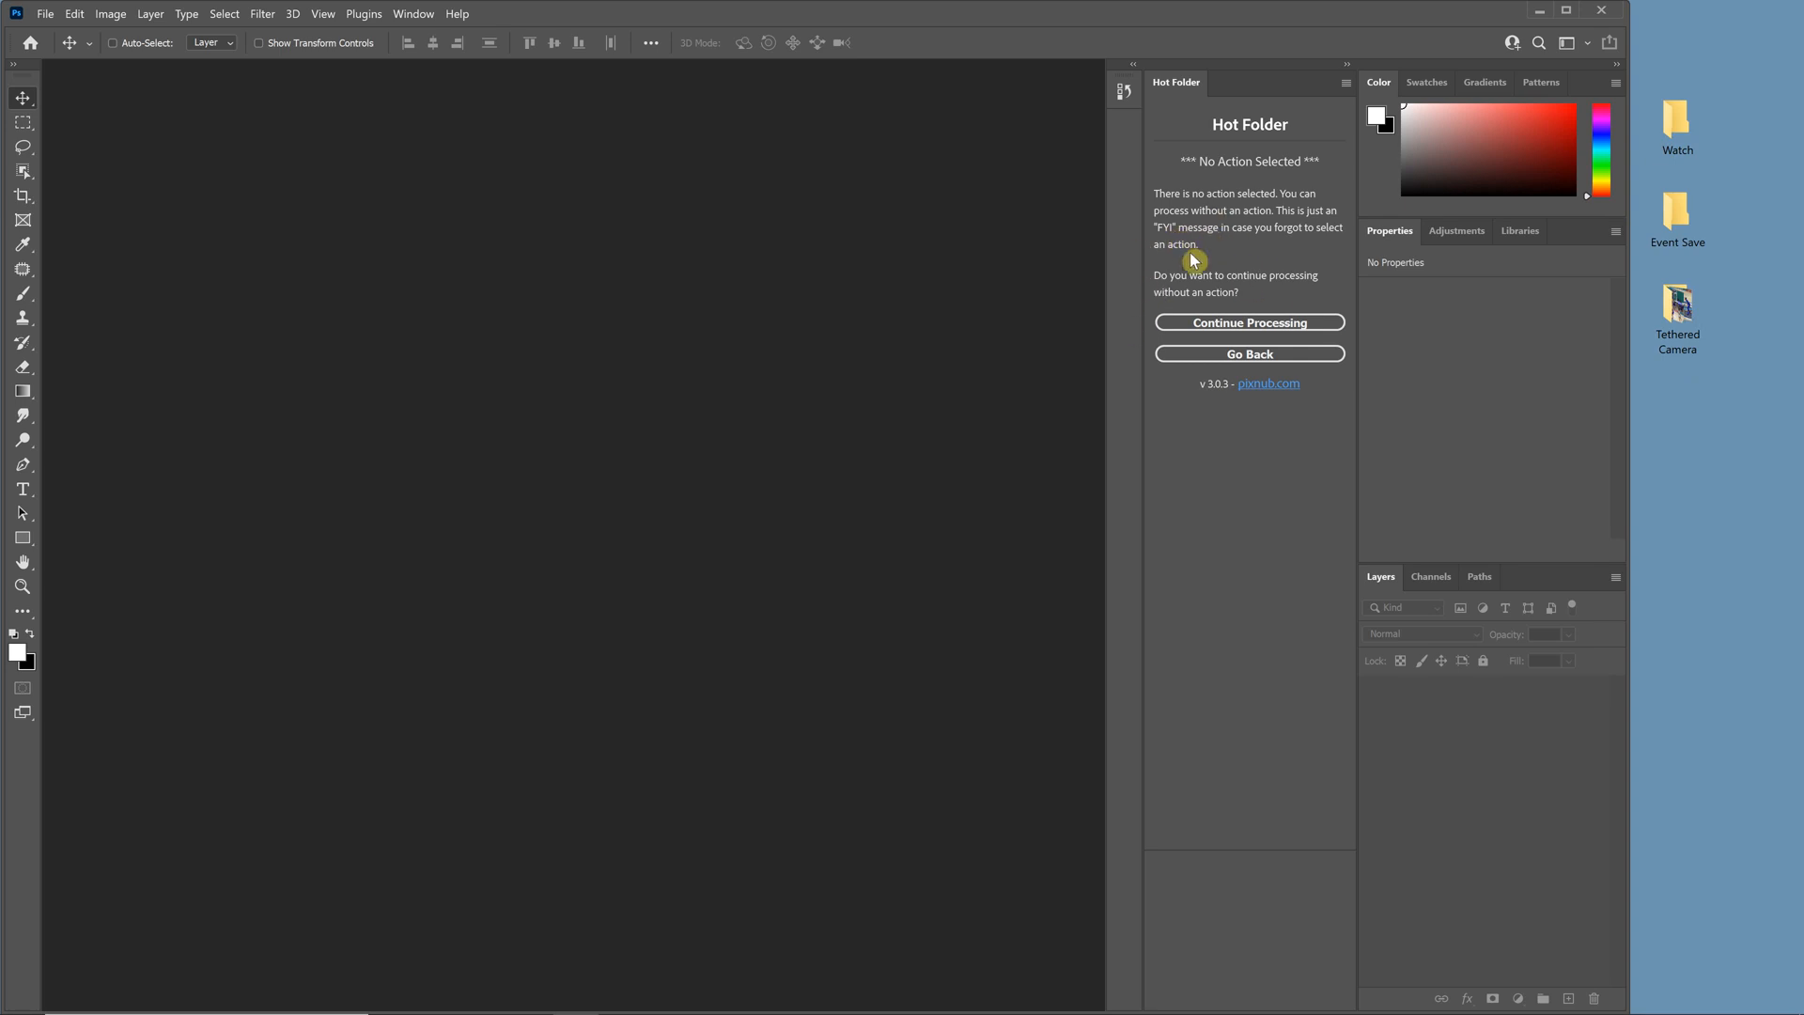
{"action": "left_click", "coordinate": [1228, 324]}
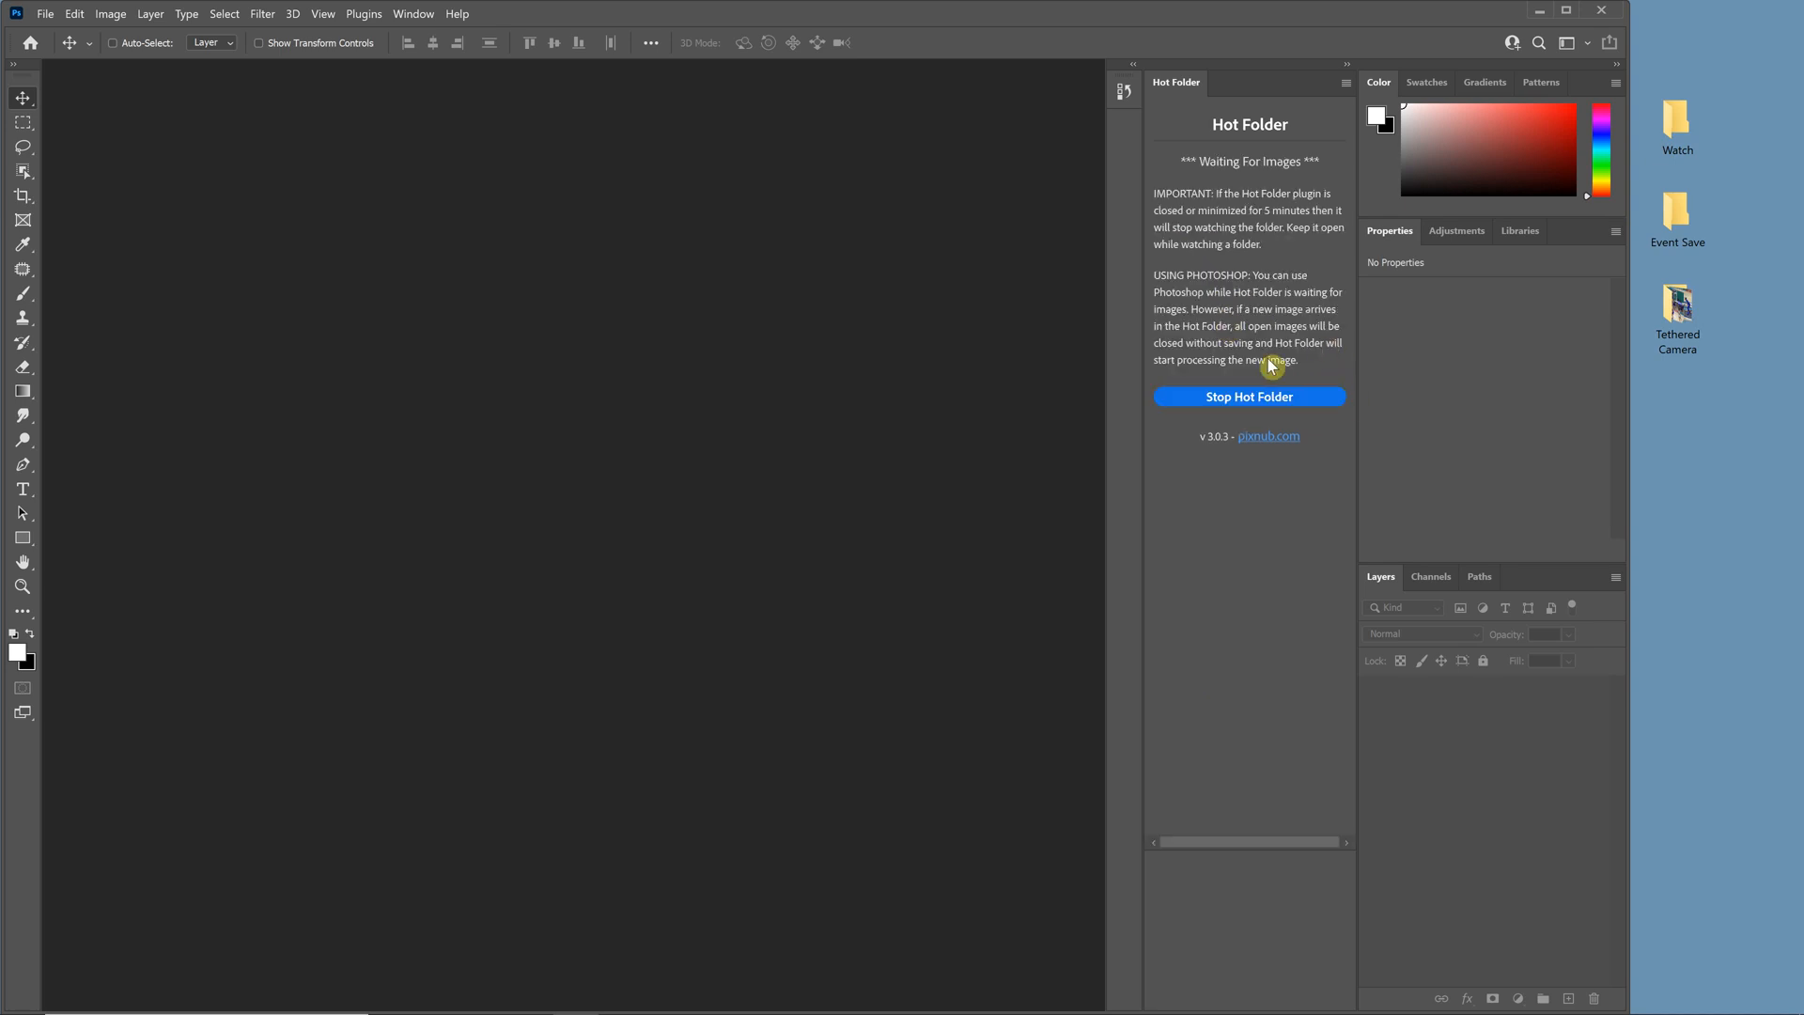
- Open the Tethered Camera and Watch desktop folders and arrange their windows so that both file areas are accessible
{"action": "double_click", "coordinate": [1676, 310]}
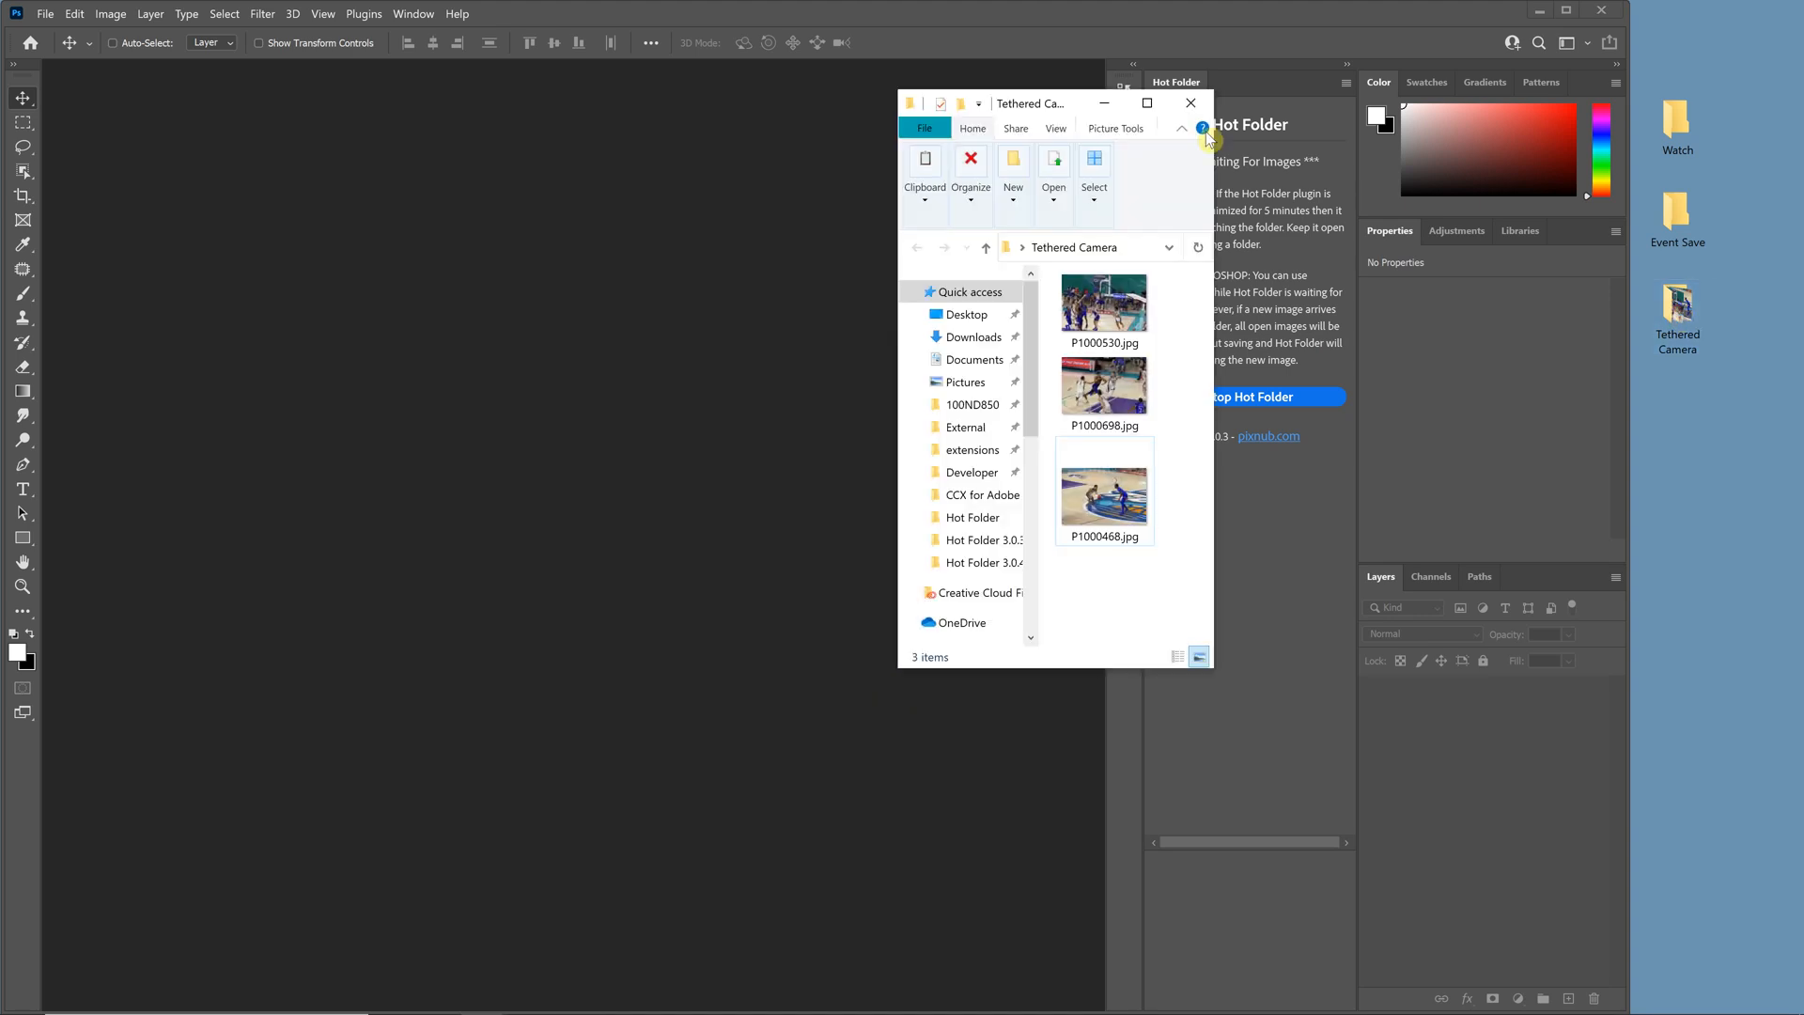
{"action": "left_click_drag", "start_coordinate": [1168, 167], "coordinate": [1624, 536]}
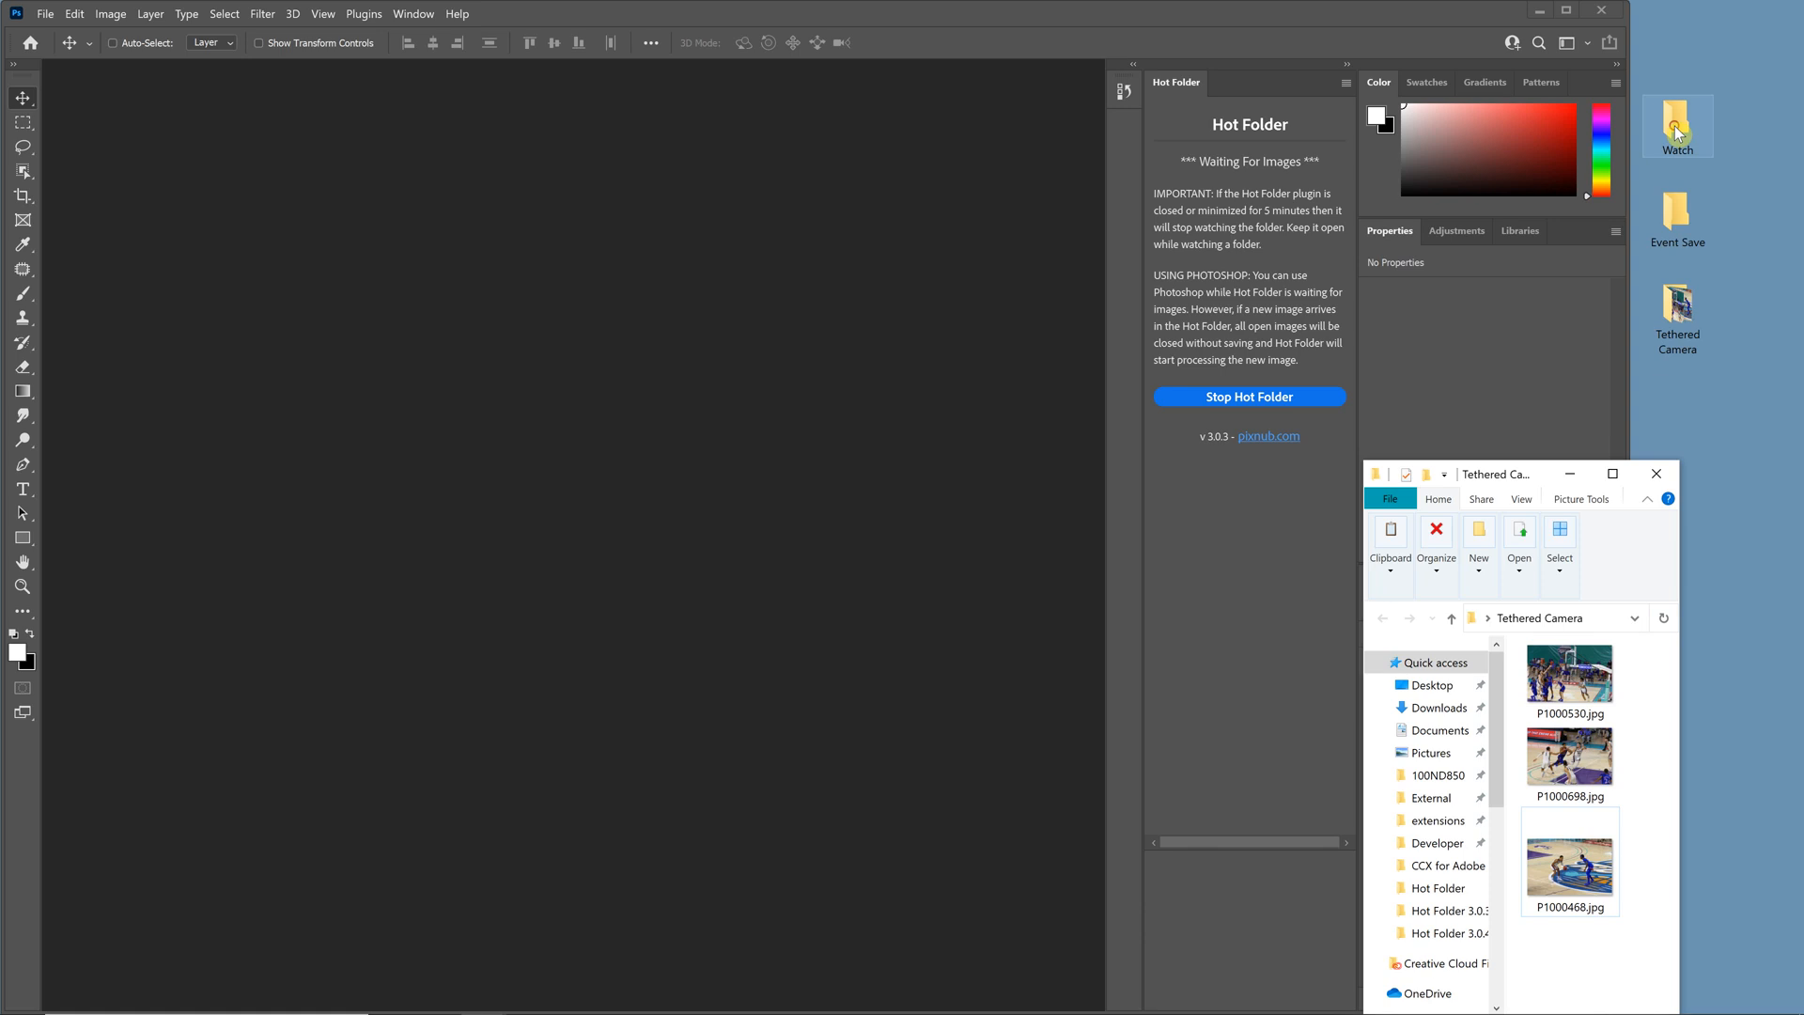
{"action": "double_click", "coordinate": [1676, 132]}
{"action": "left_click_drag", "start_coordinate": [1306, 488], "coordinate": [1230, 58]}
{"action": "left_click", "coordinate": [1531, 473]}
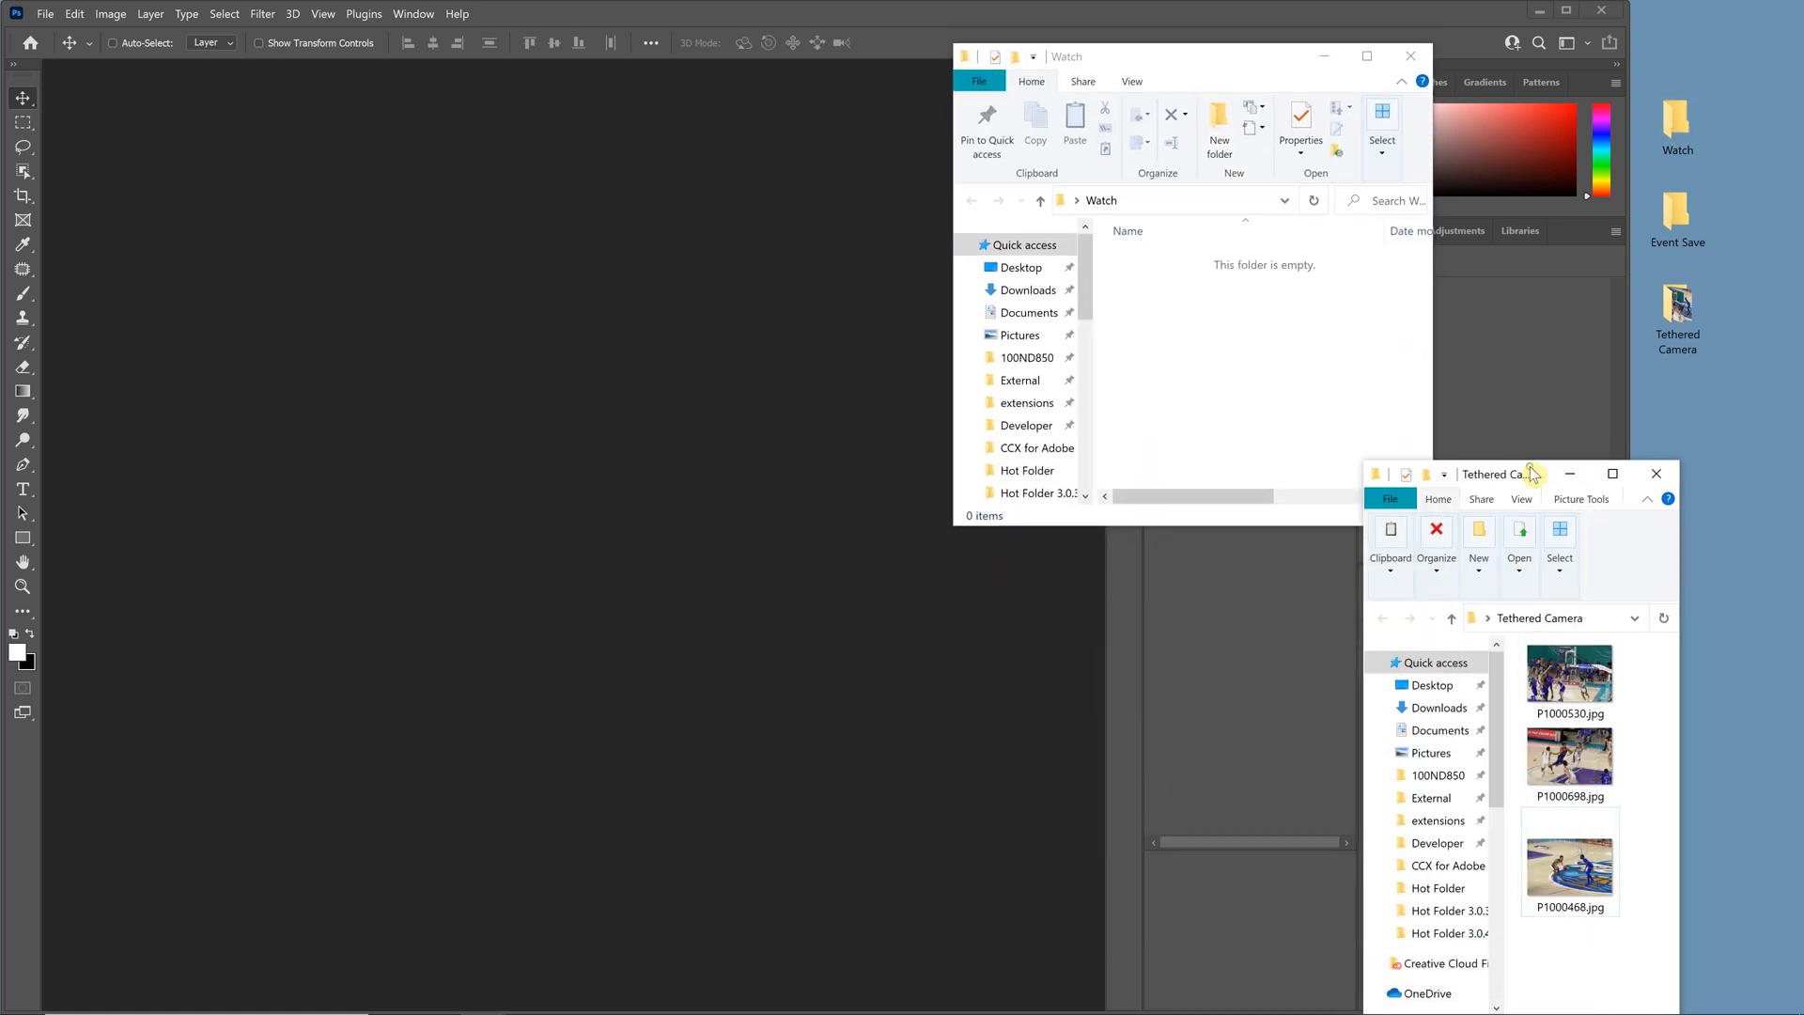
{"action": "left_click_drag", "start_coordinate": [1529, 471], "coordinate": [1578, 375]}
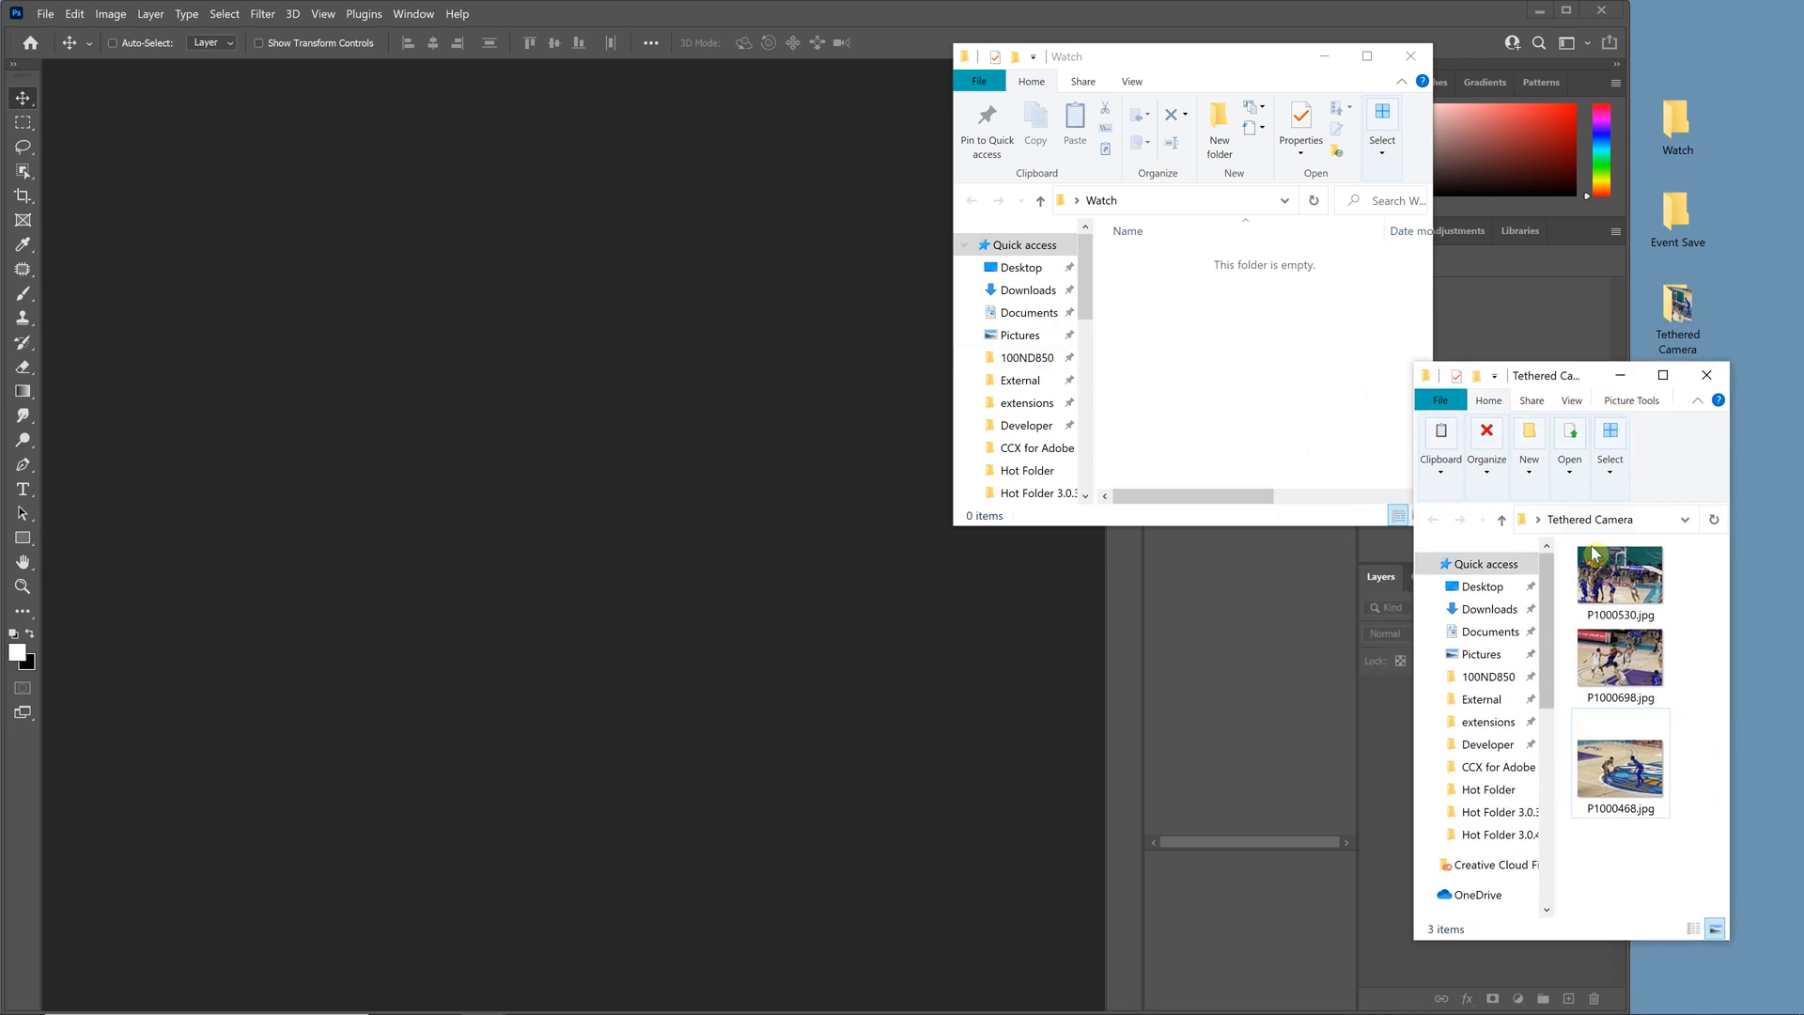
- Copy P1000530.jpg and P1000698.jpg from the Tethered Camera folder into the Watch folder
{"action": "left_click", "coordinate": [1624, 587]}
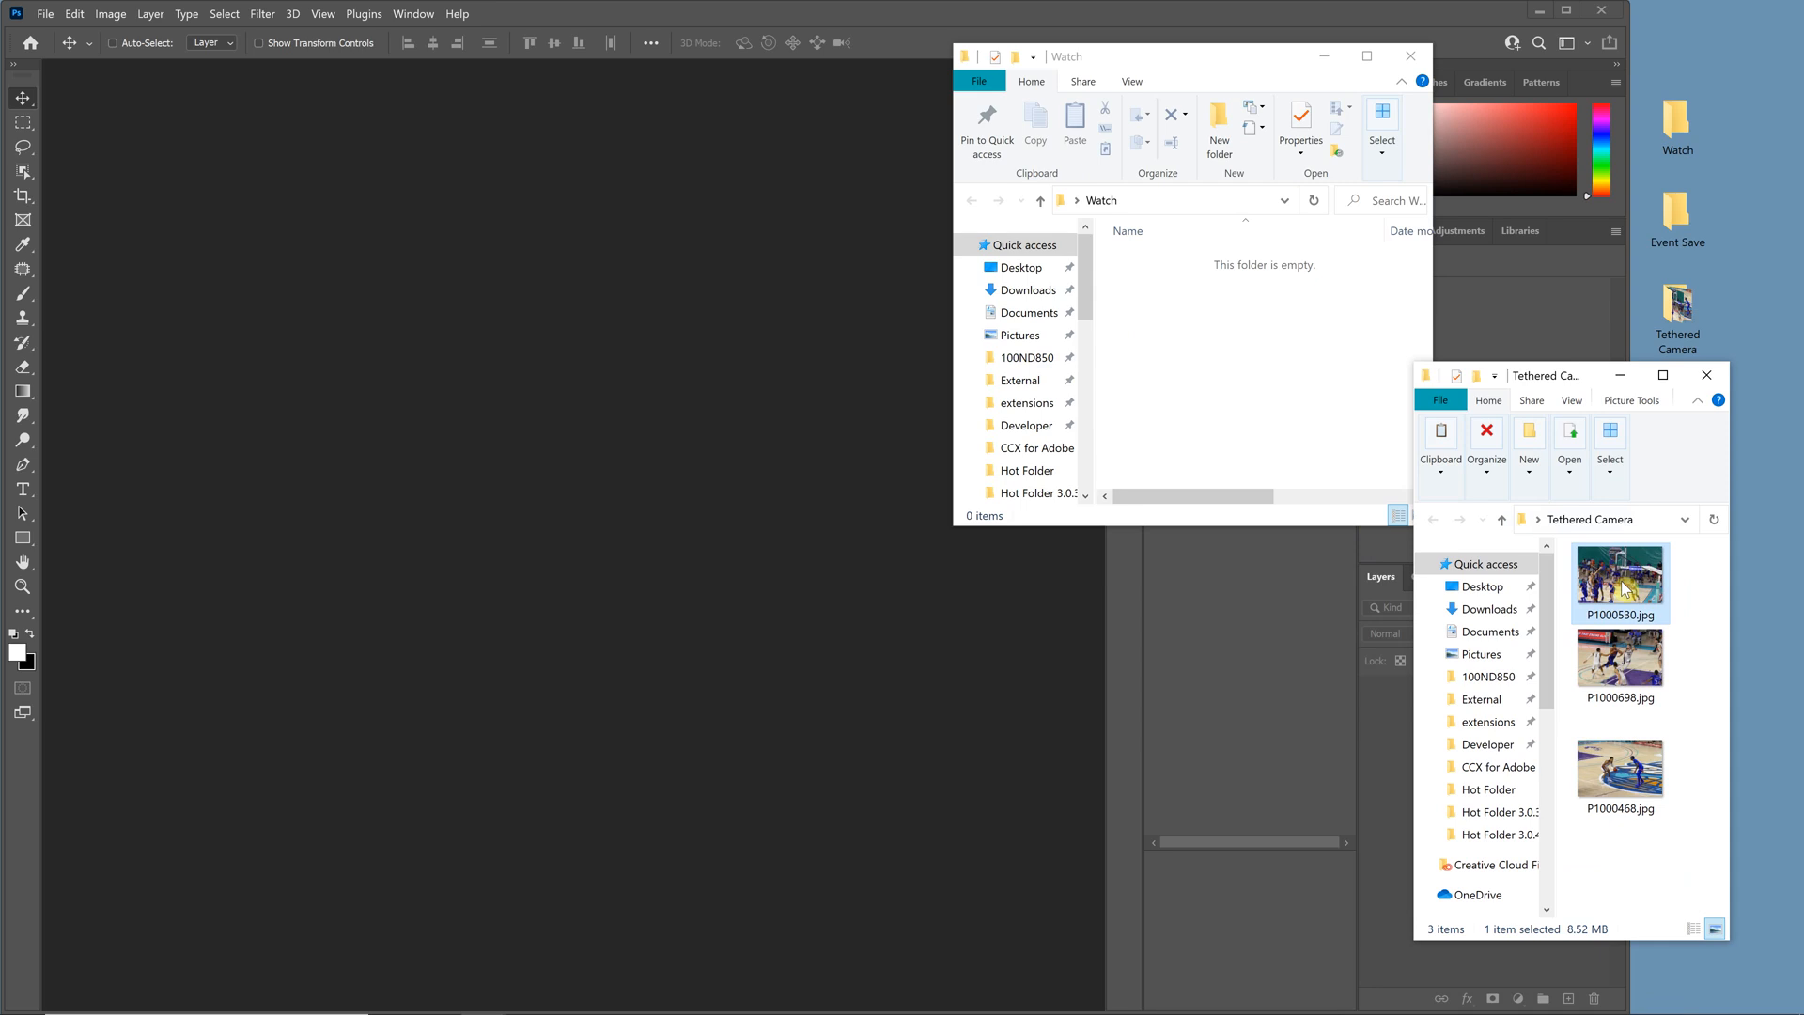
{"action": "left_click", "coordinate": [1626, 668], "text": "ctrl"}
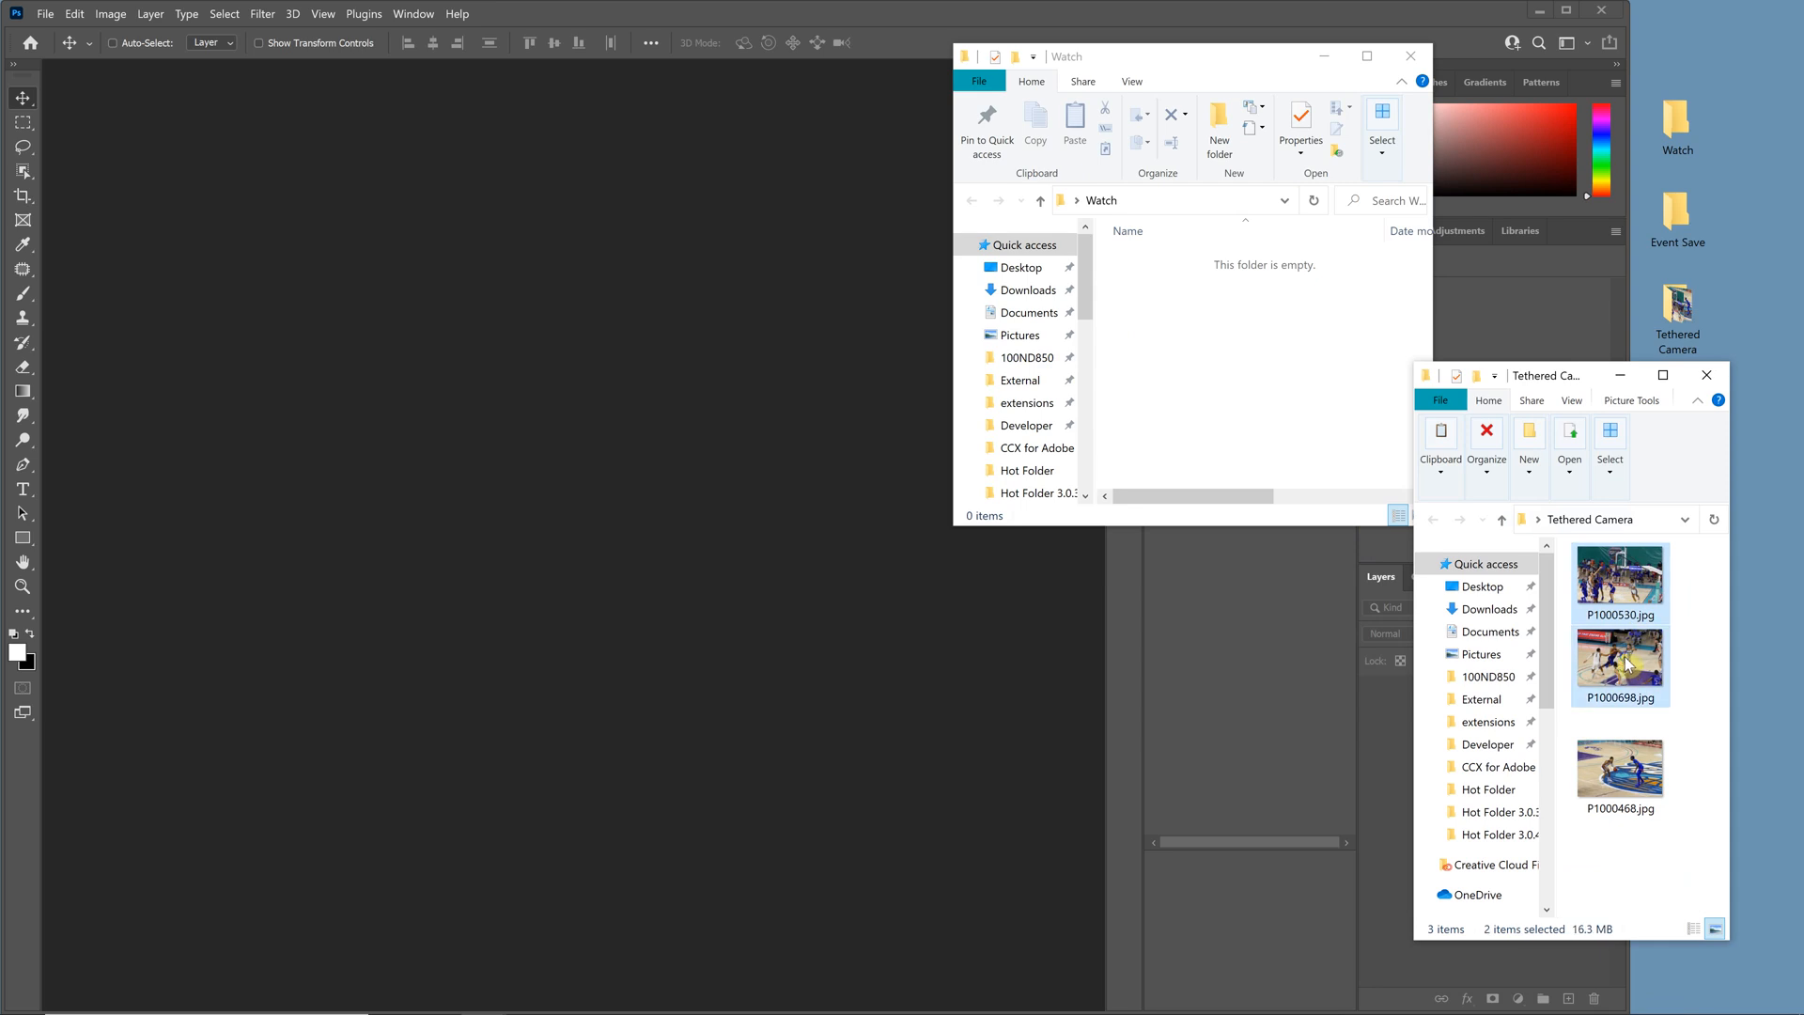
{"action": "right_click", "coordinate": [1626, 665]}
{"action": "left_click", "coordinate": [1542, 917]}
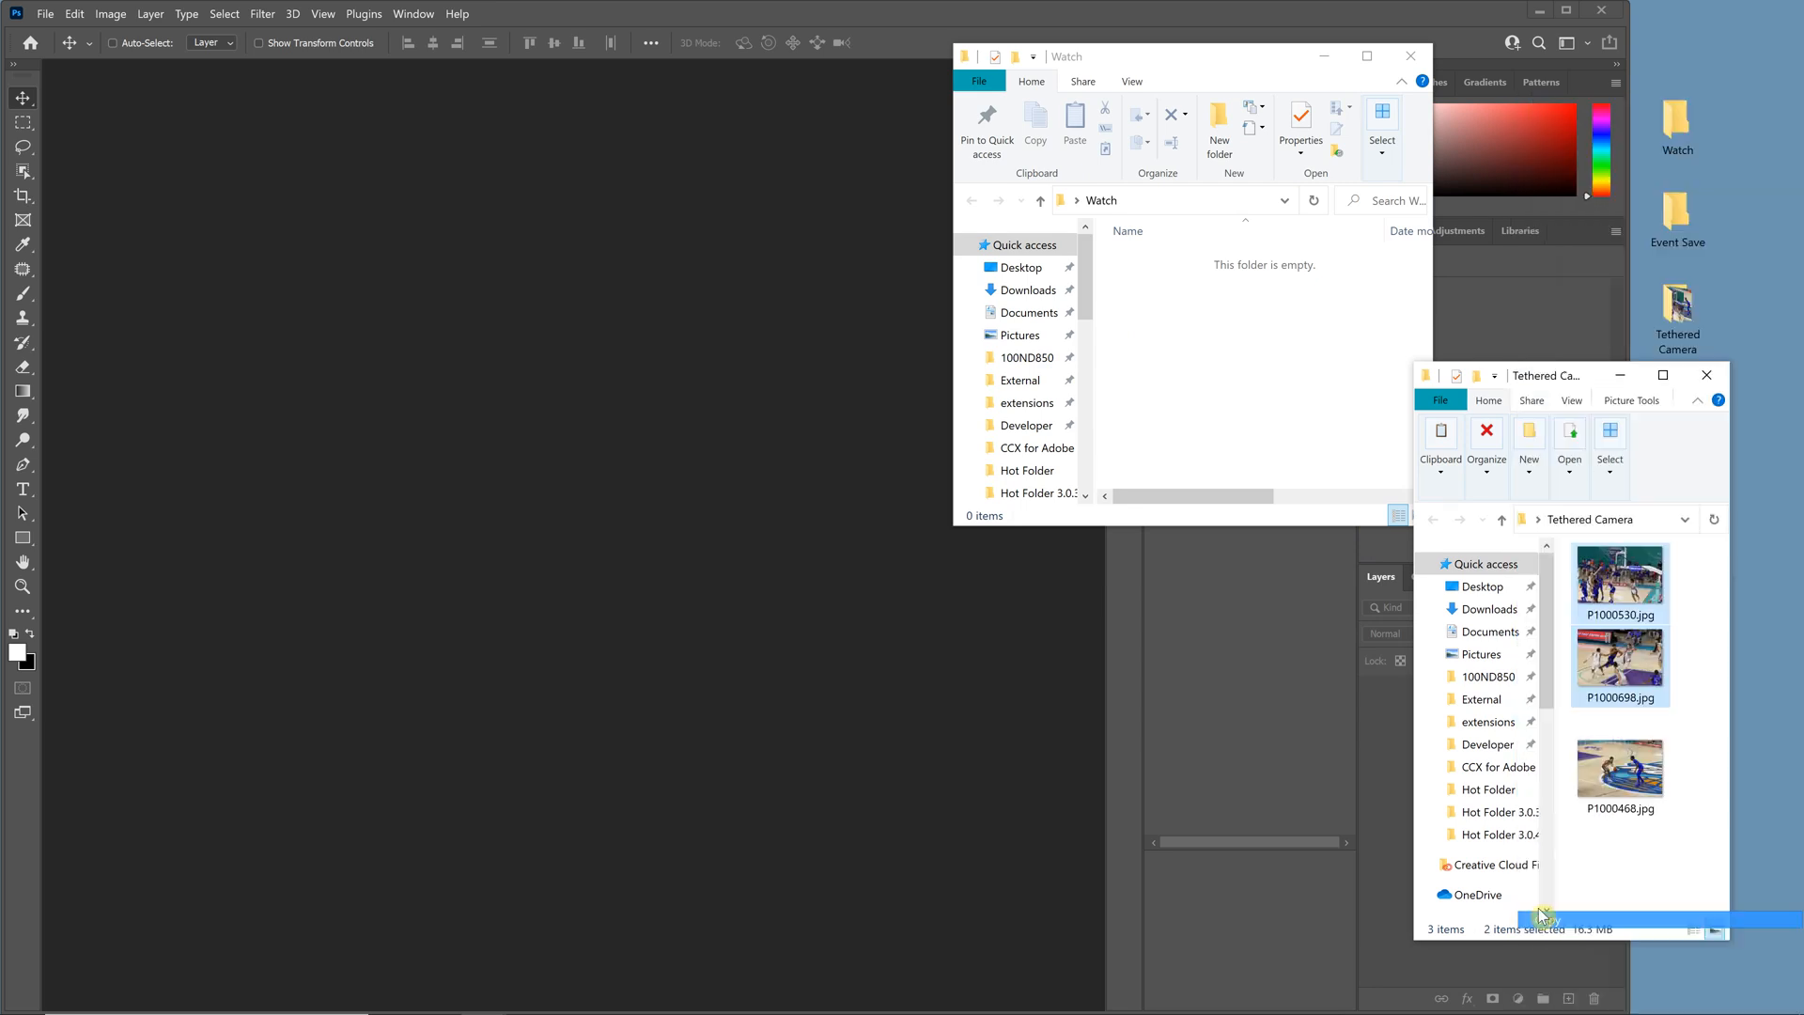
{"action": "right_click", "coordinate": [1227, 343]}
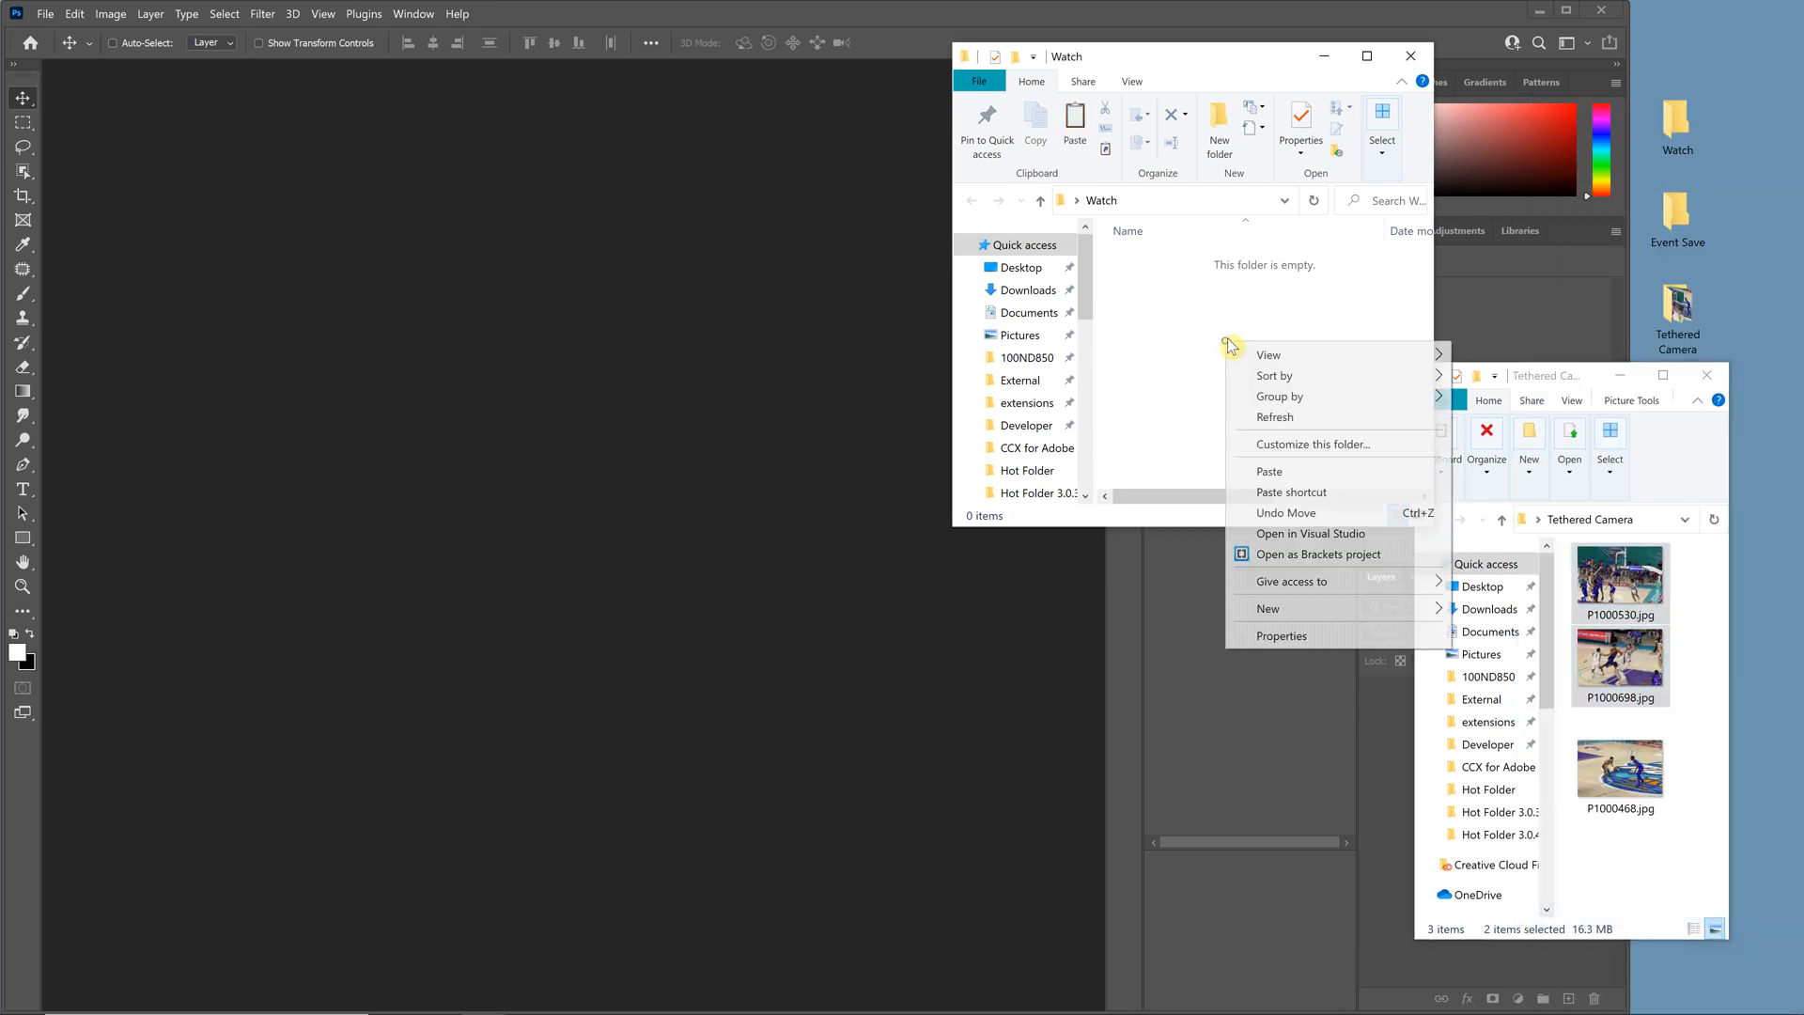
{"action": "left_click", "coordinate": [1270, 471]}
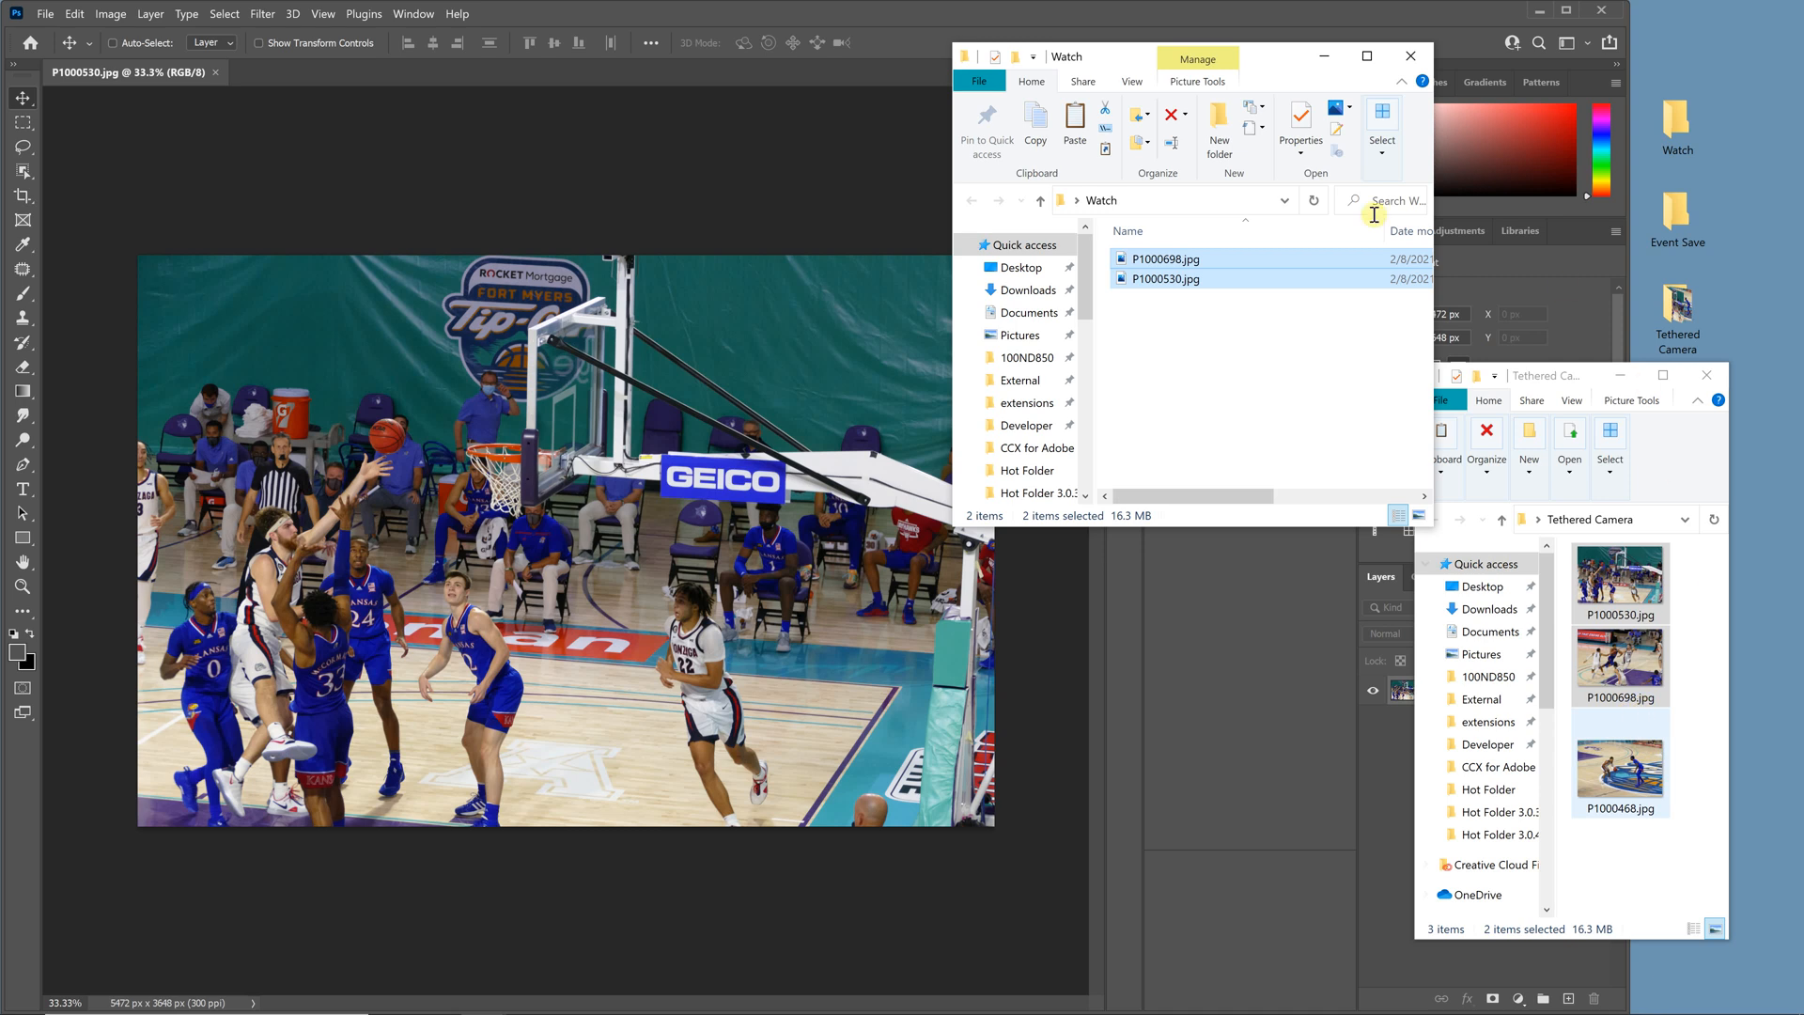
- Minimize both folder windows and skip P1000530.jpg in Hot Folder without saving it
{"action": "left_click", "coordinate": [1325, 56]}
{"action": "left_click", "coordinate": [1621, 375]}
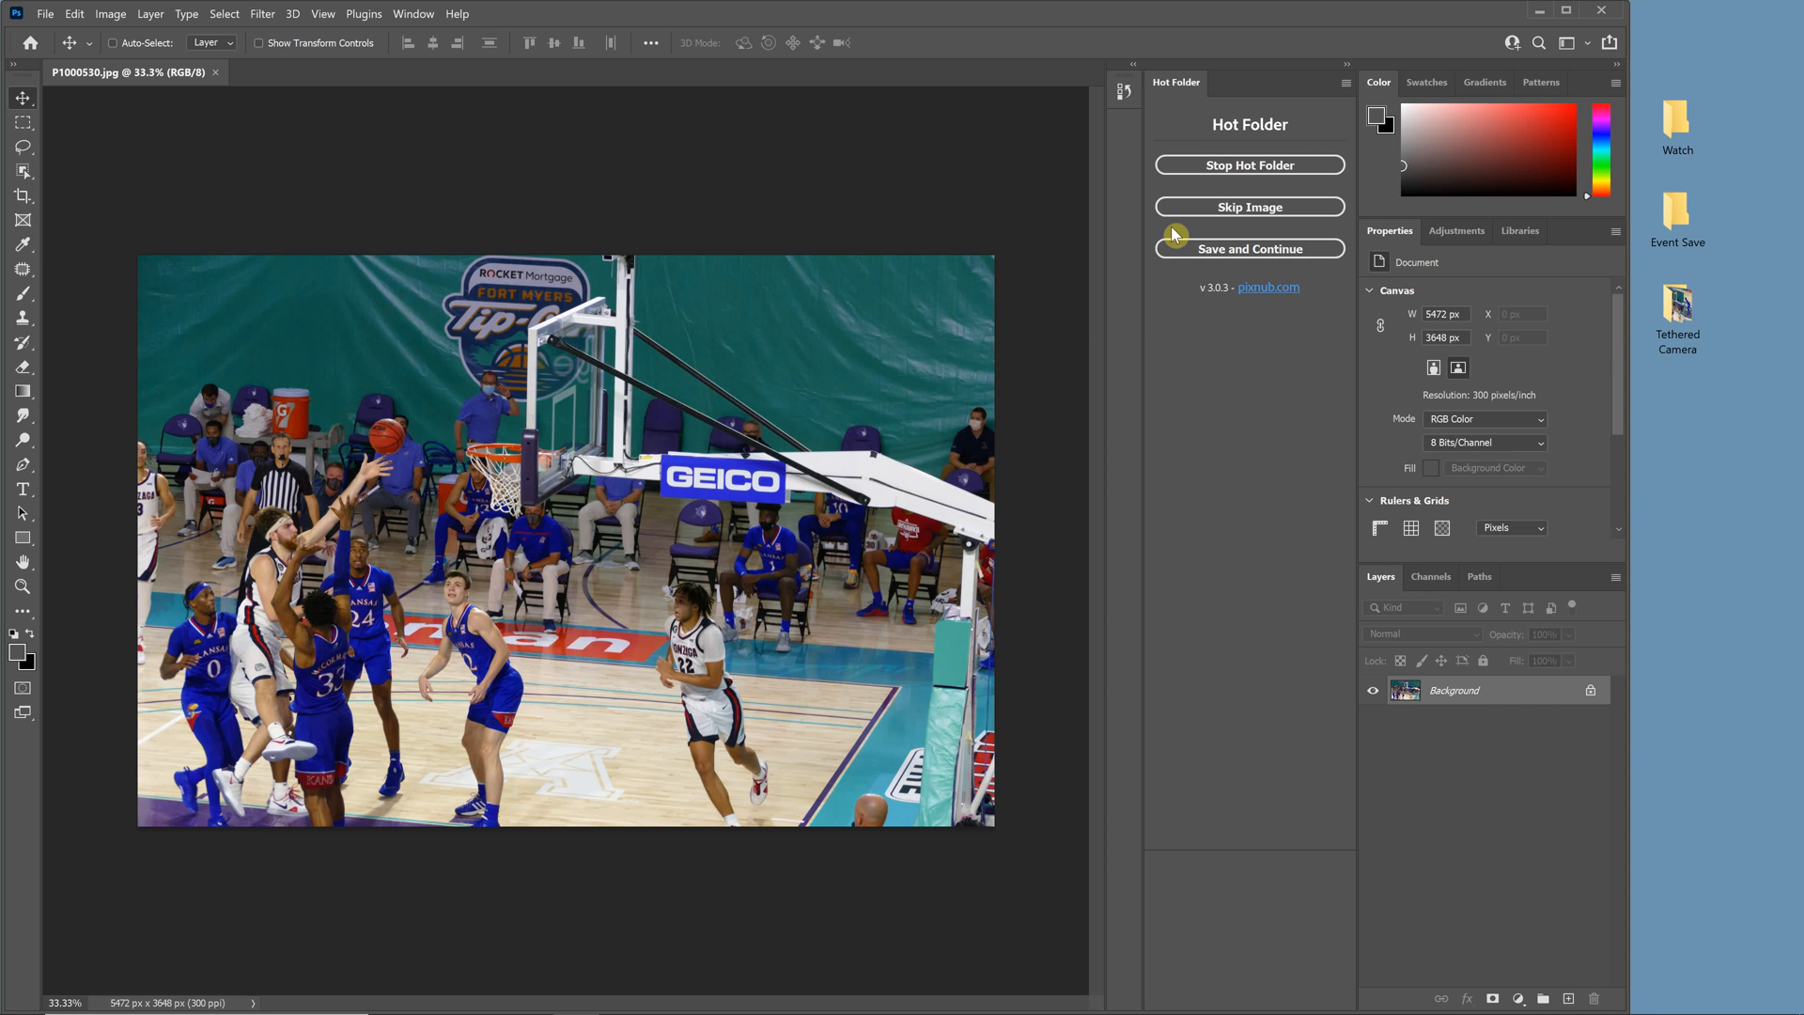
{"action": "left_click", "coordinate": [1199, 208]}
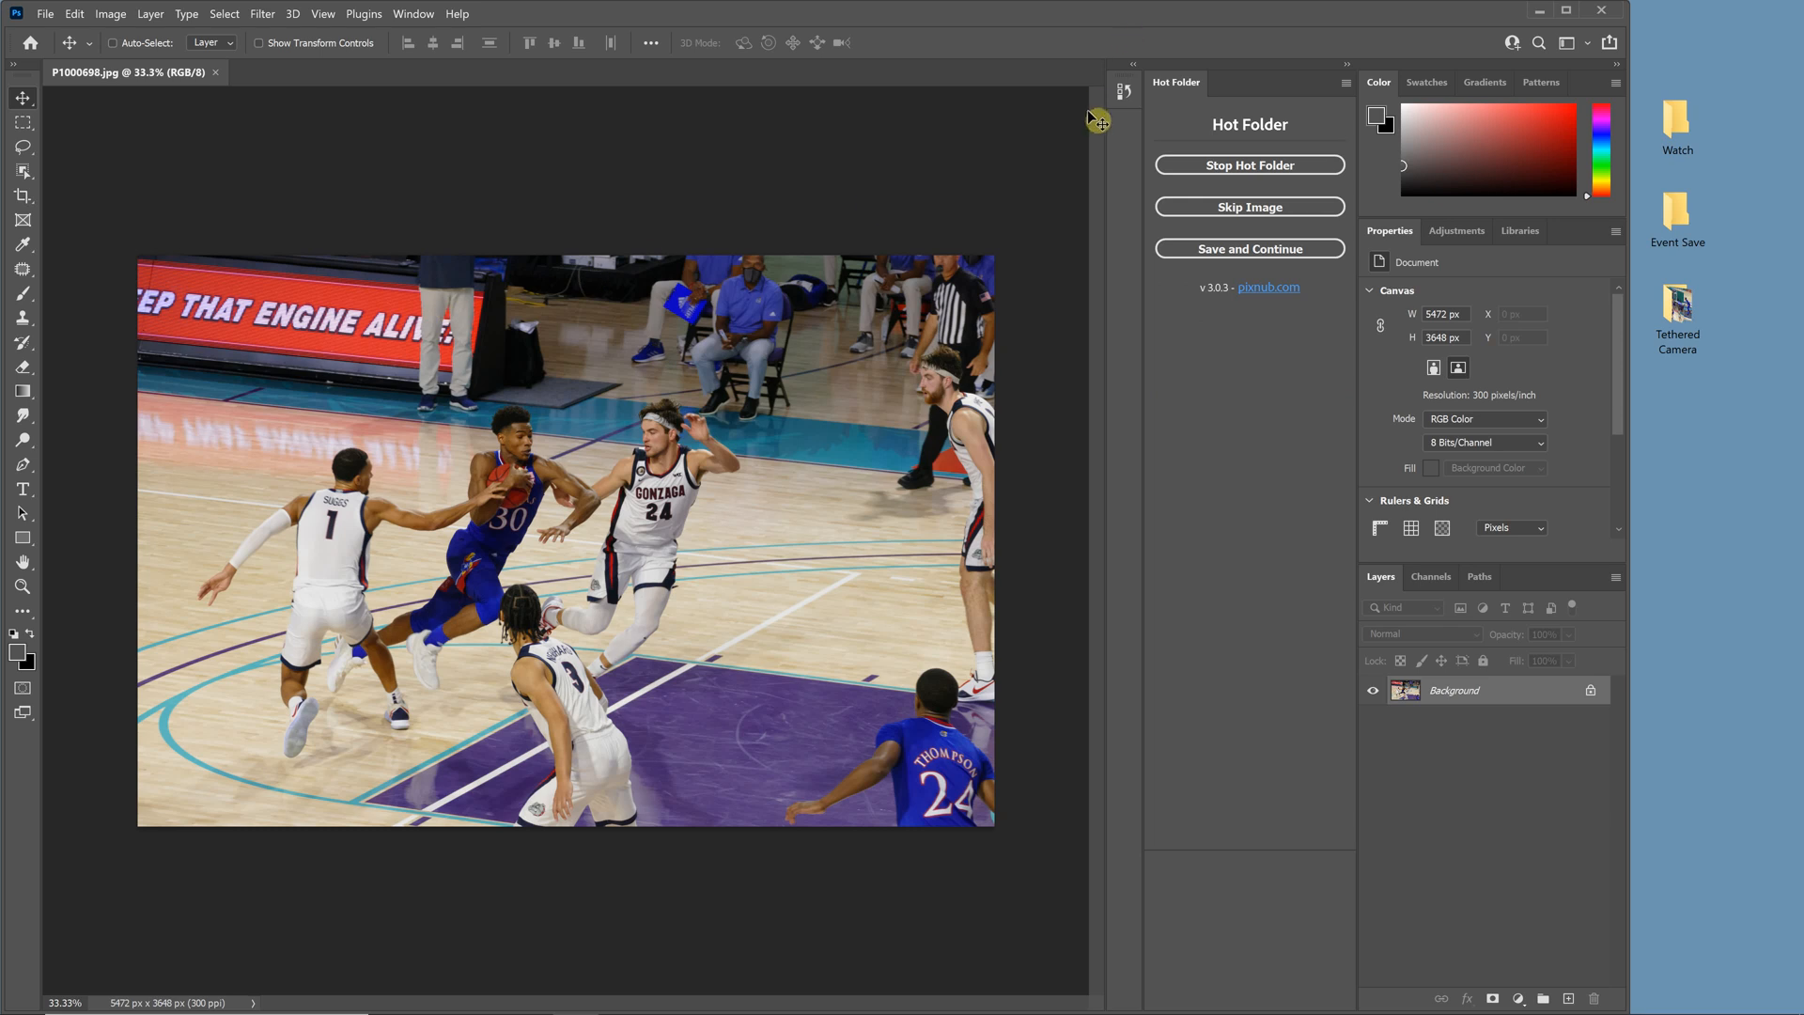
- Show the Actions and run the Black and White action from the Tutorials set on P1000698.jpg
{"action": "left_click", "coordinate": [420, 18]}
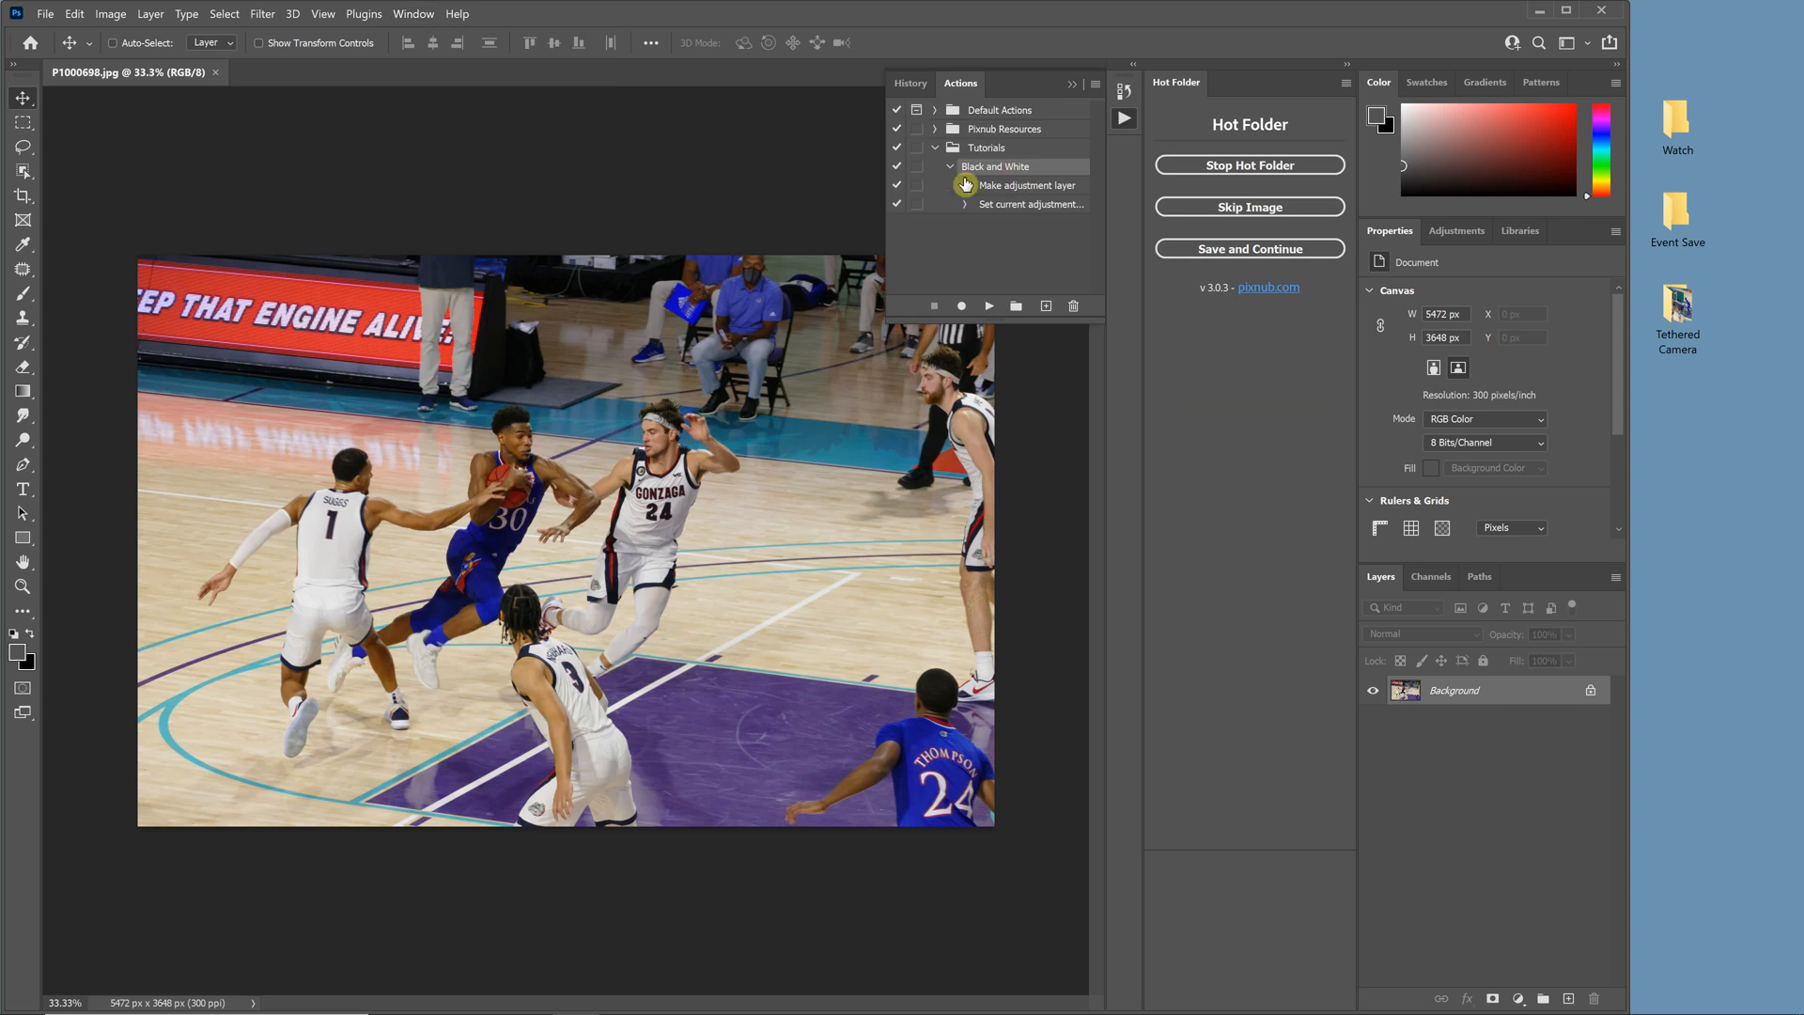
{"action": "left_click", "coordinate": [988, 305]}
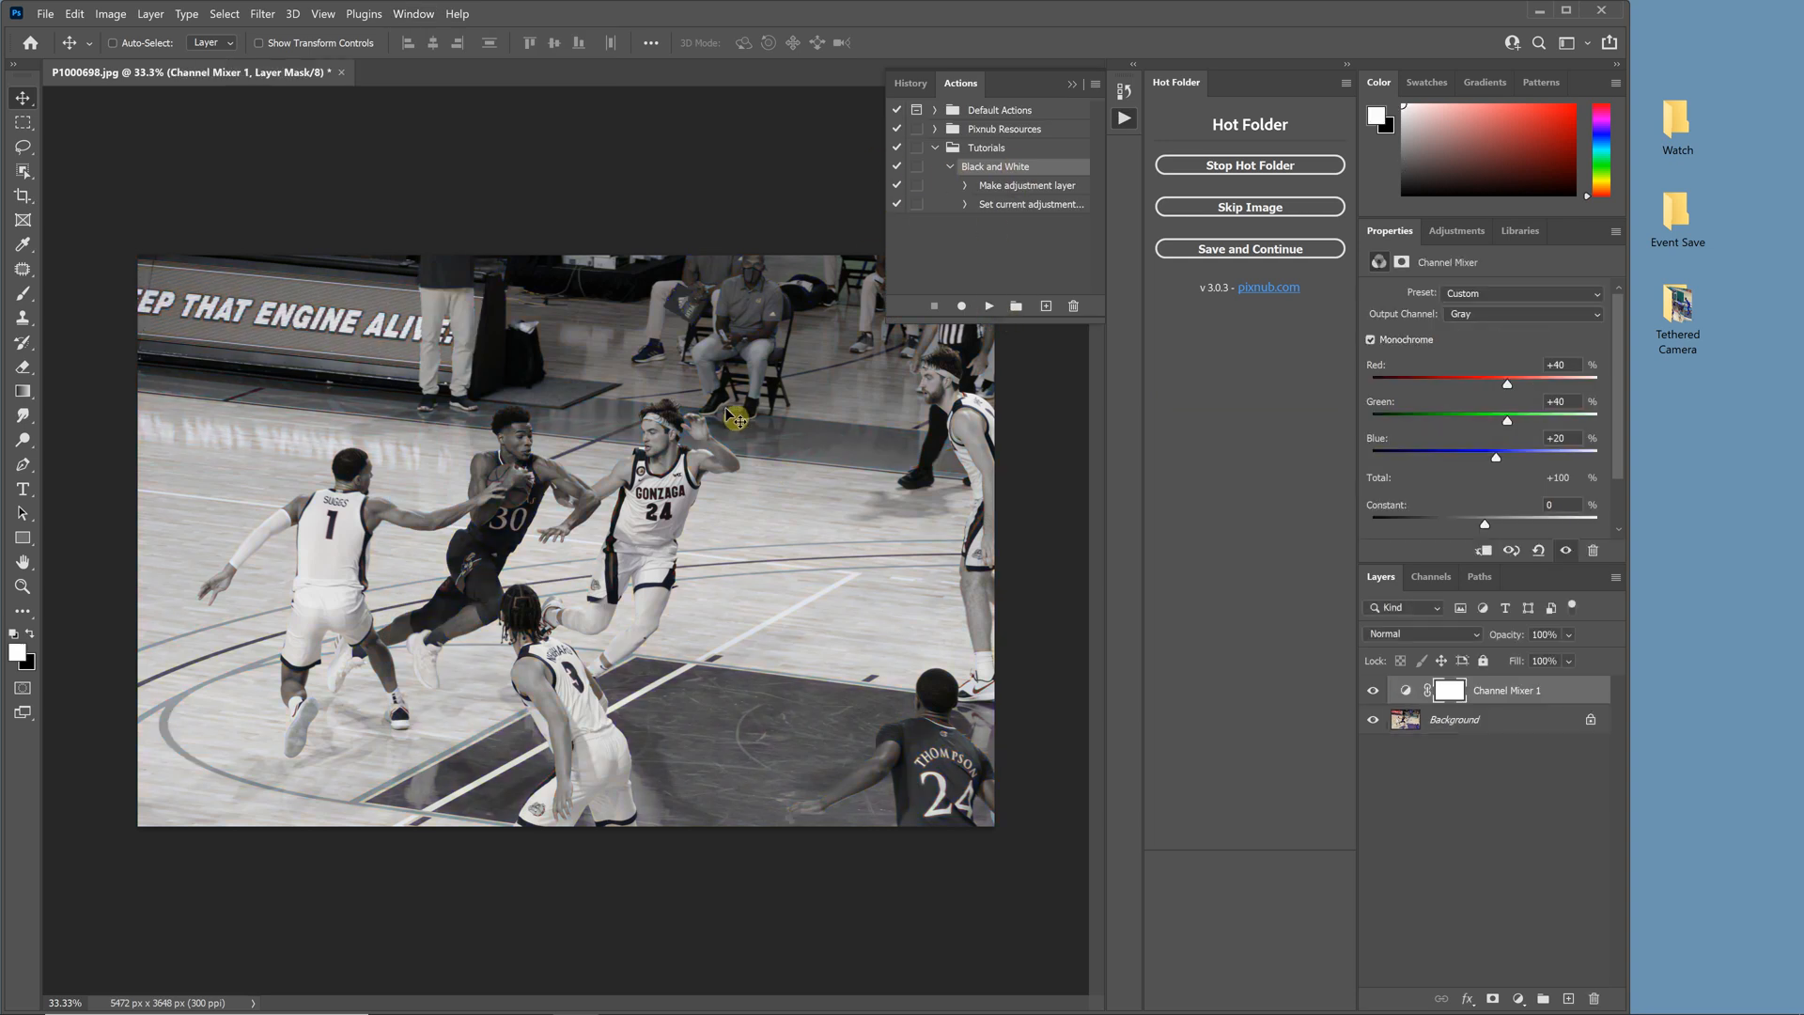
- Crop P1000698.jpg tightly around the four players near the ball, and have Hot Folder save it and continue
{"action": "left_click", "coordinate": [26, 195]}
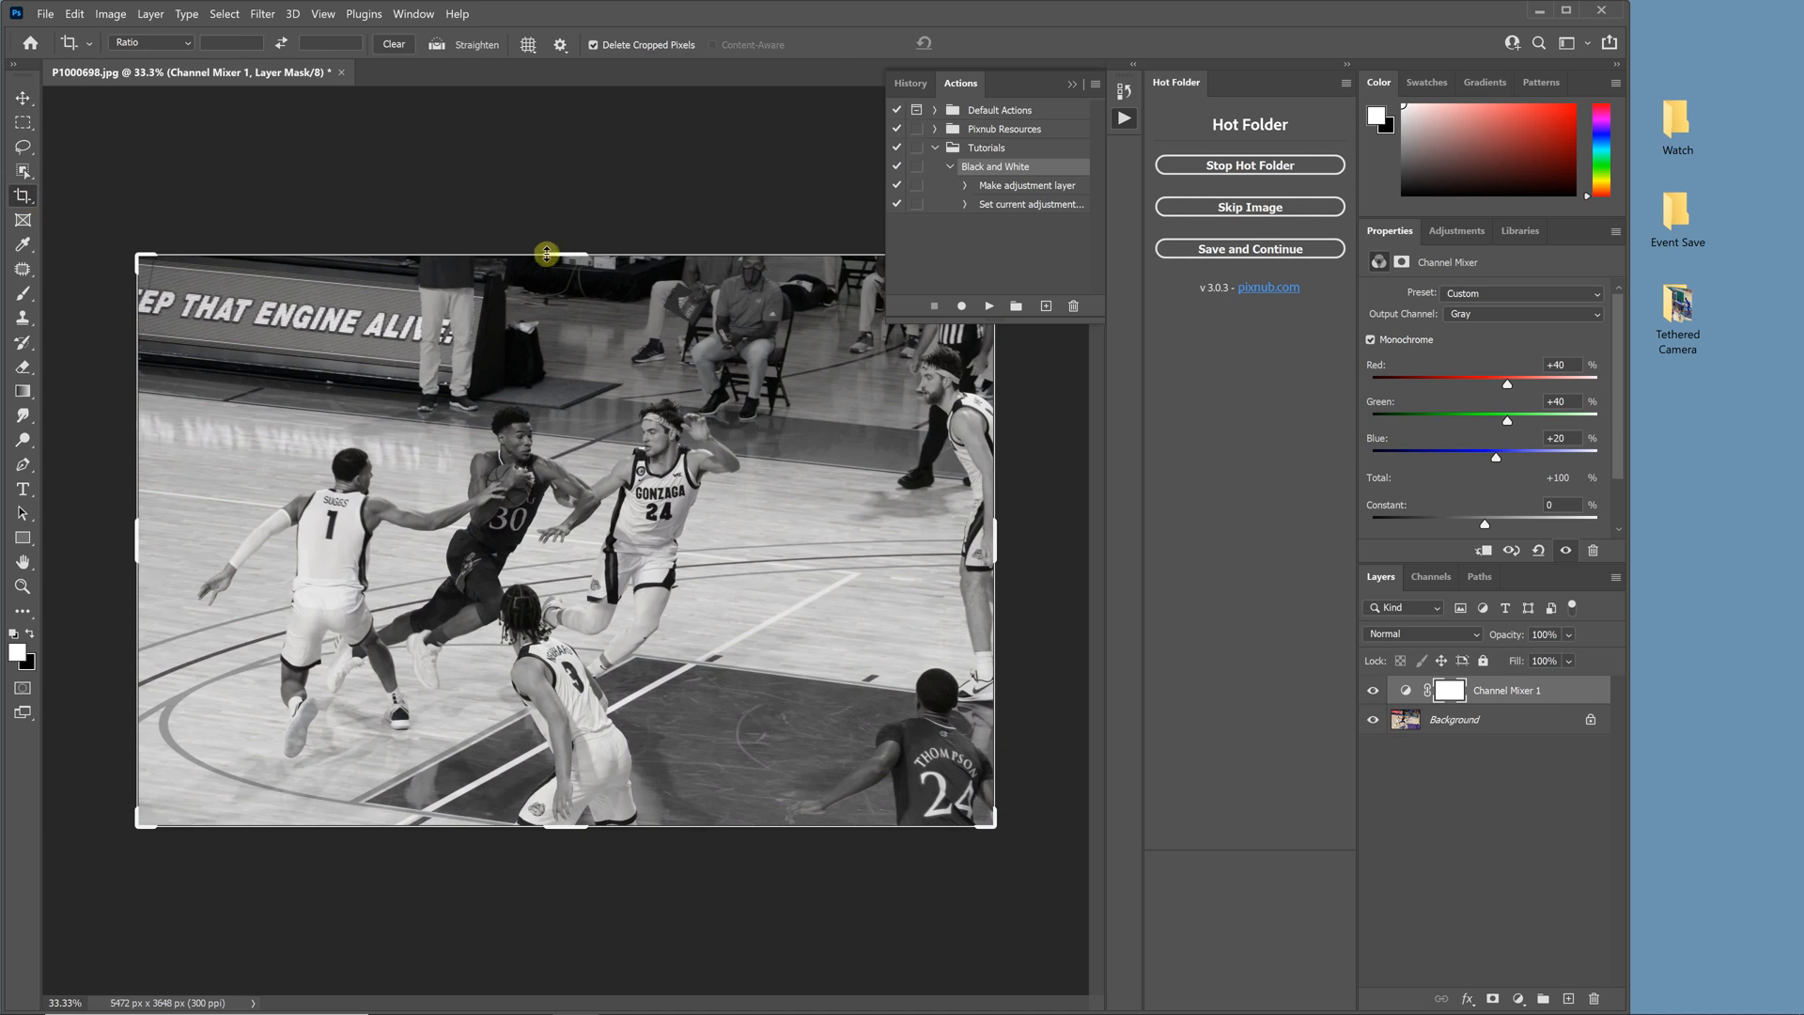
{"action": "left_click_drag", "start_coordinate": [564, 255], "coordinate": [564, 310]}
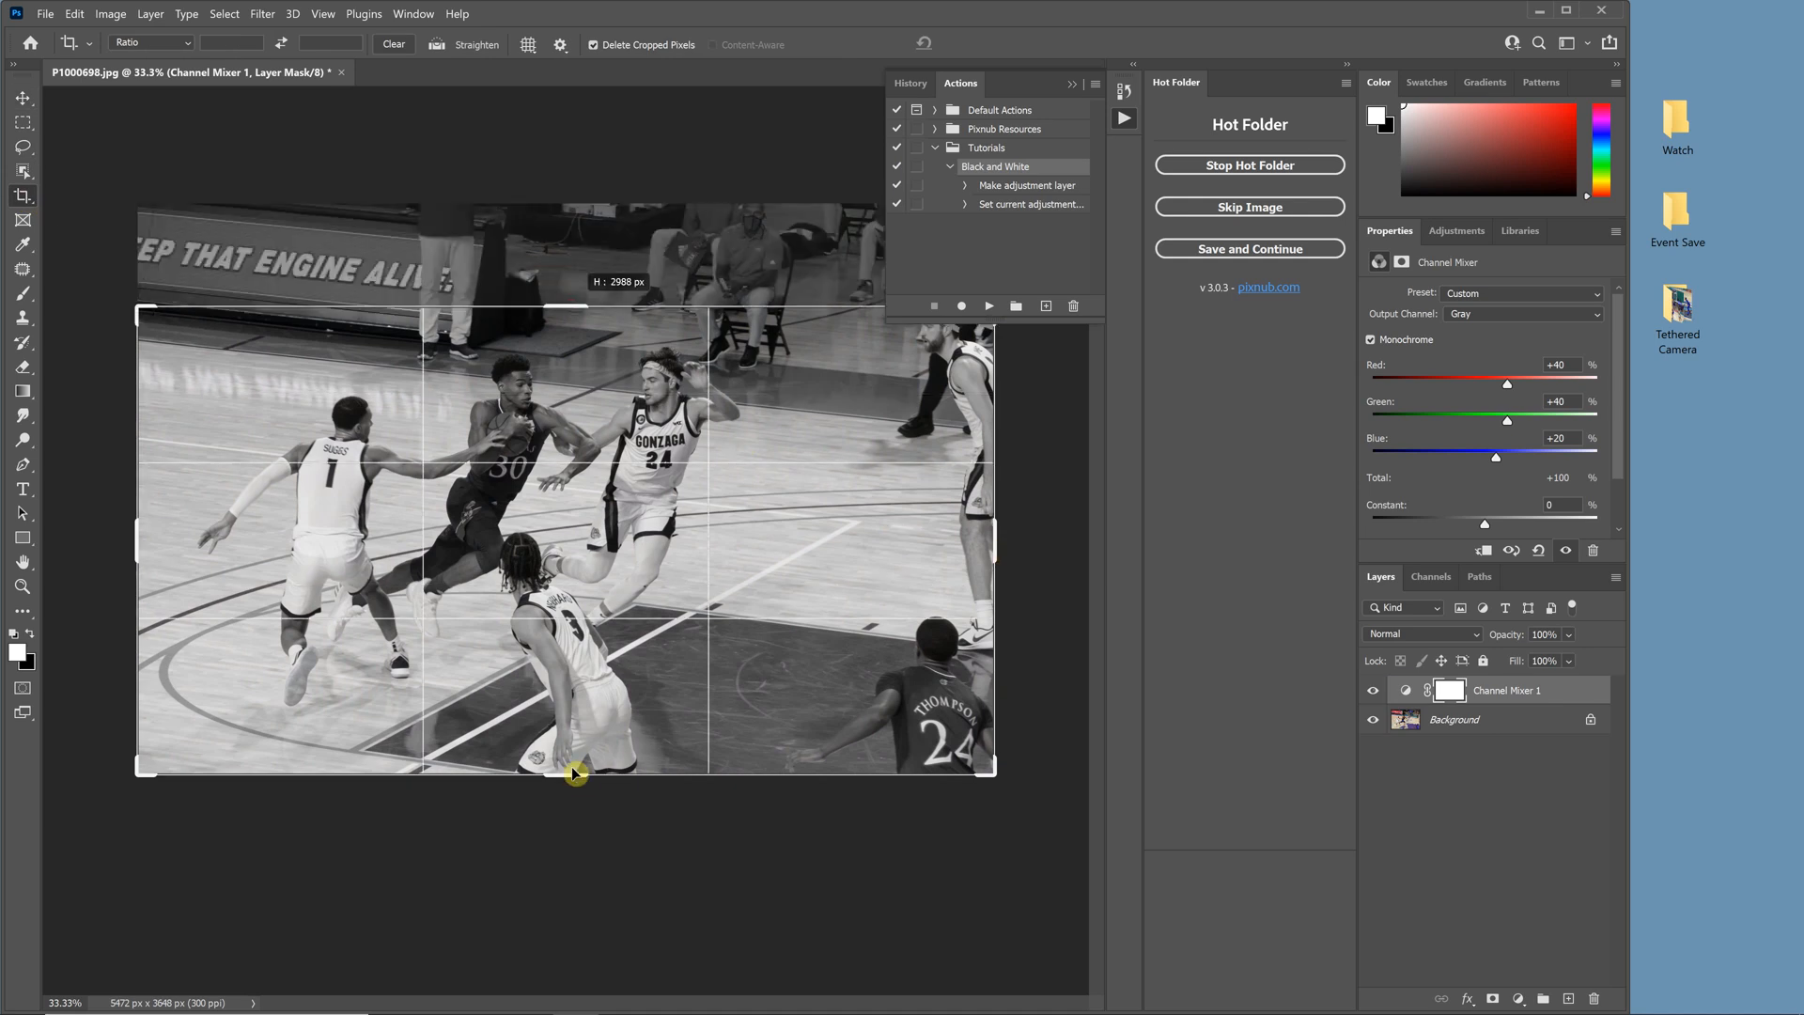
{"action": "left_click_drag", "start_coordinate": [584, 777], "coordinate": [575, 678]}
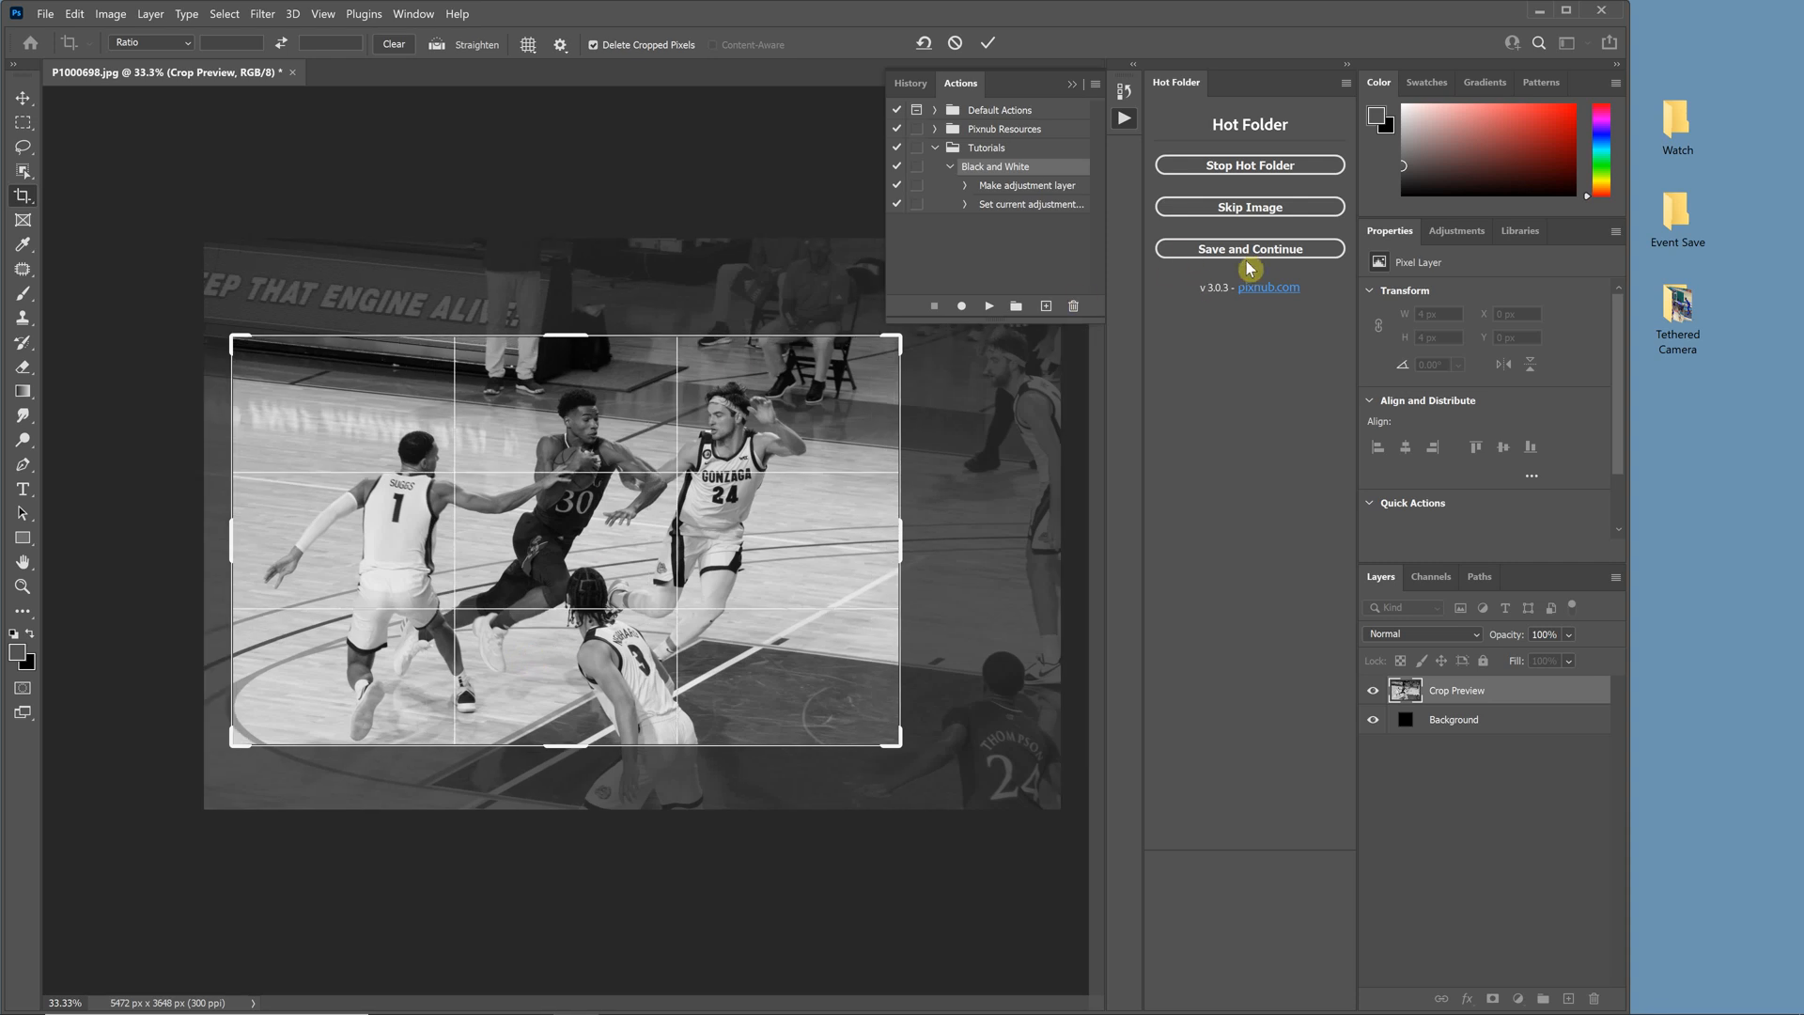
{"action": "left_click", "coordinate": [990, 42]}
{"action": "left_click", "coordinate": [1296, 257]}
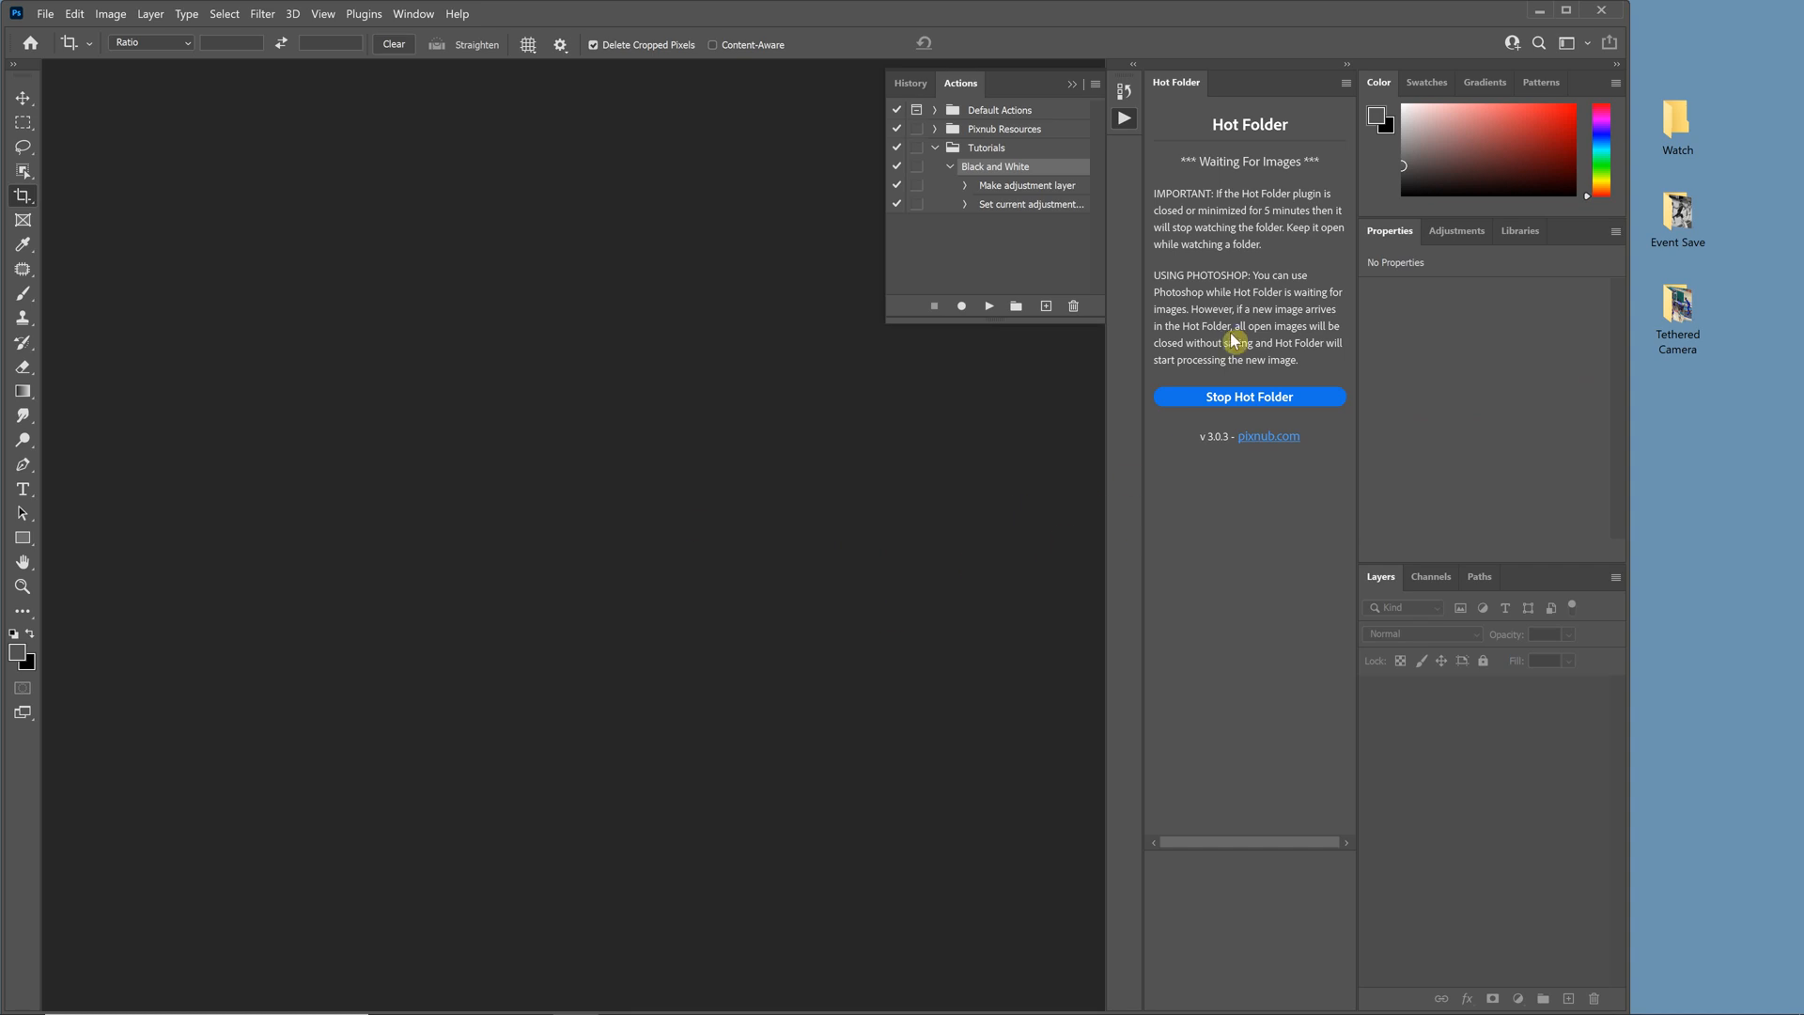
- Check the saved photo in the Event Save folder using extra large icons, and minimize the folder window
{"action": "double_click", "coordinate": [1677, 219]}
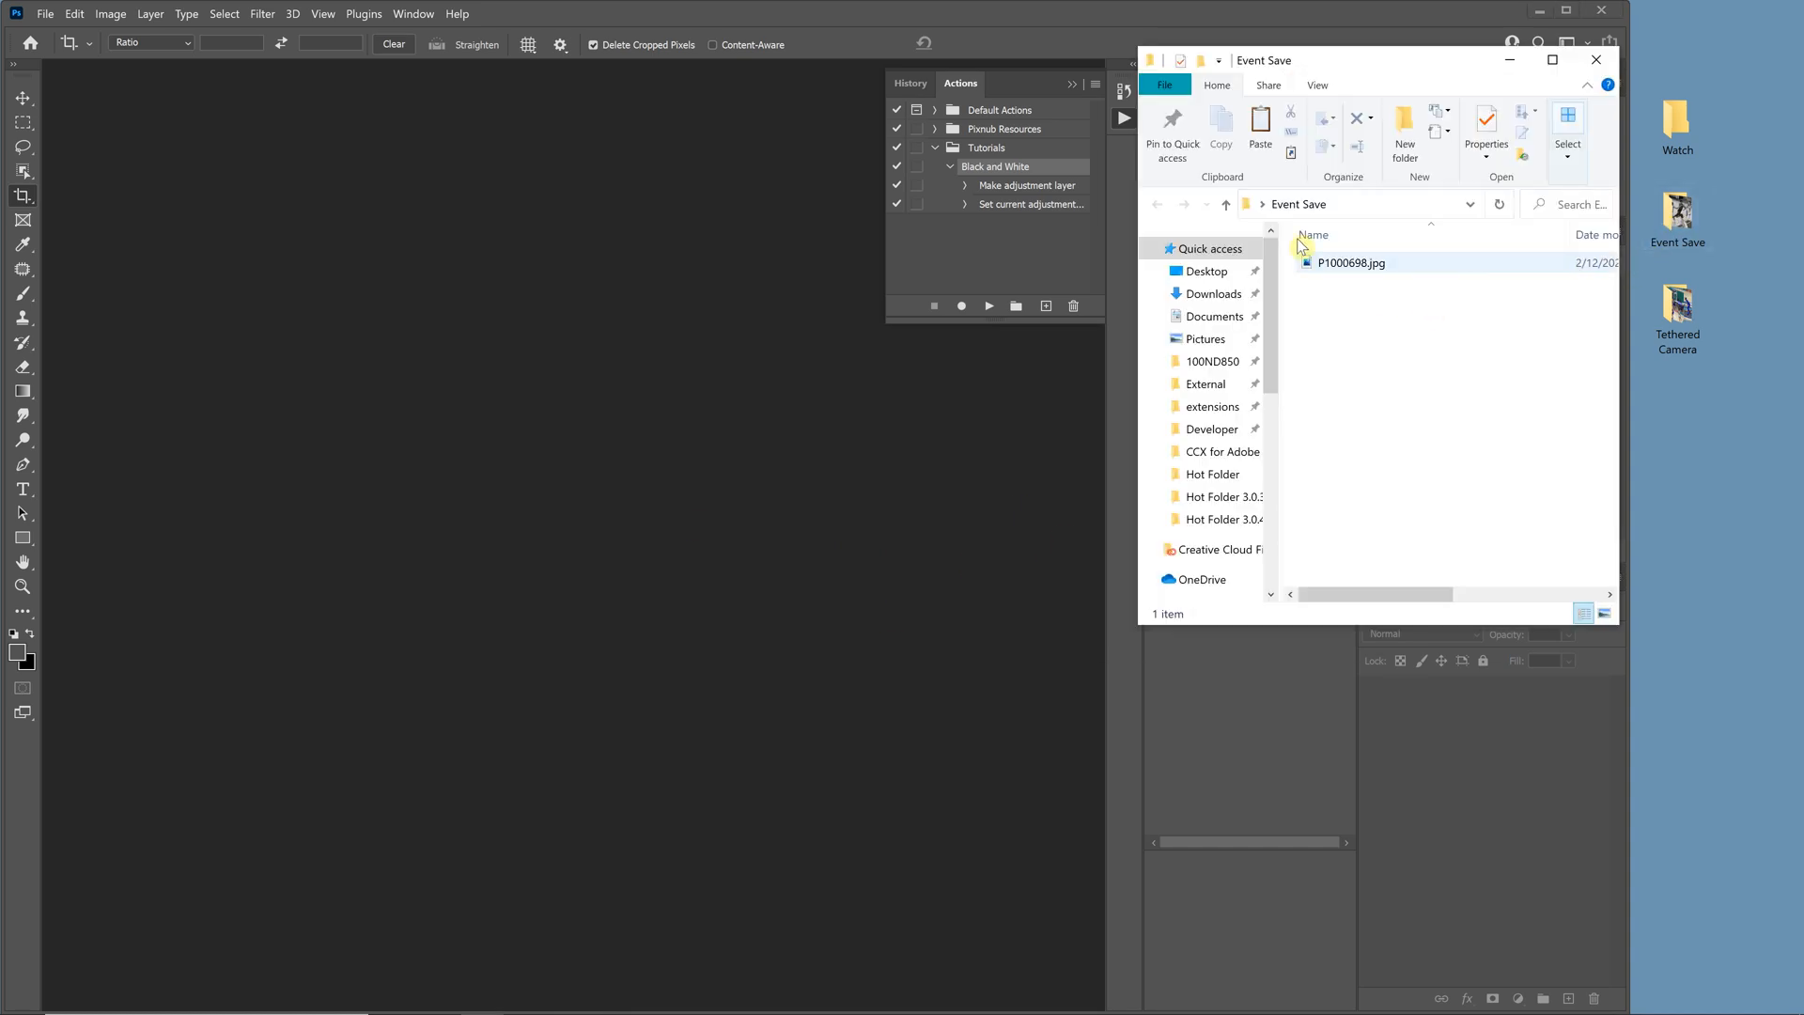
{"action": "left_click", "coordinate": [1317, 85]}
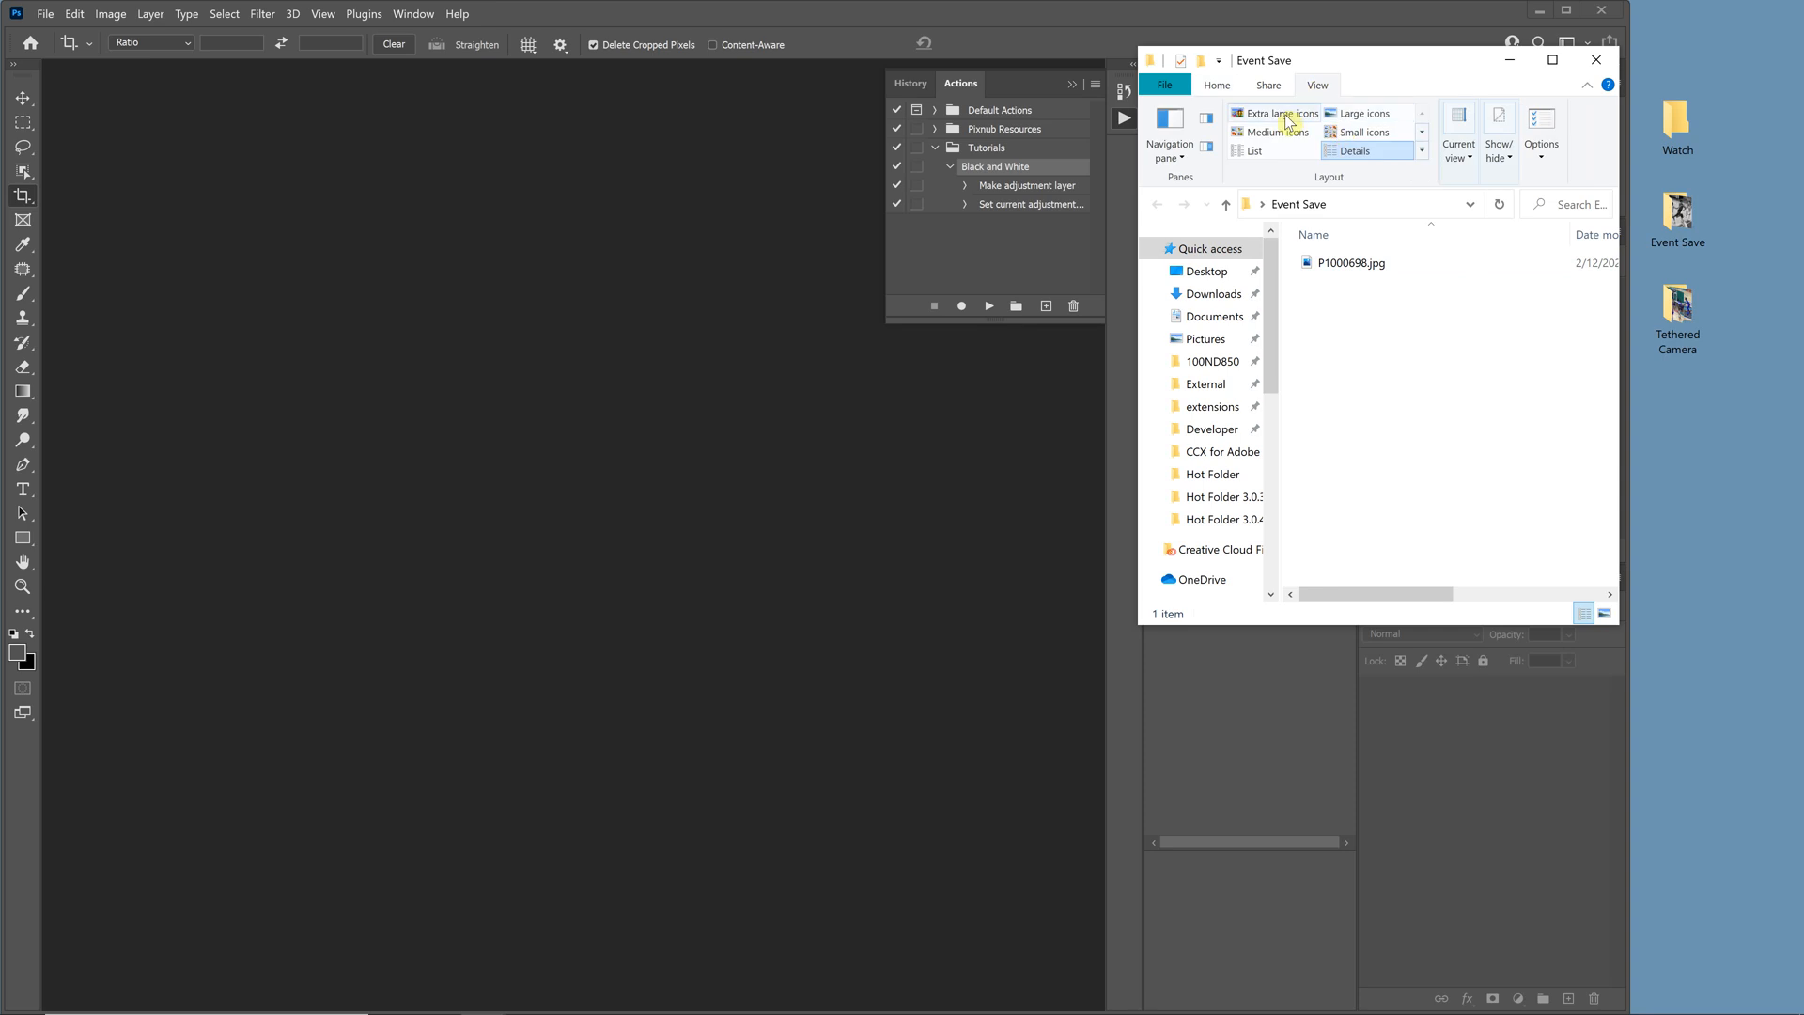
{"action": "left_click", "coordinate": [1282, 114]}
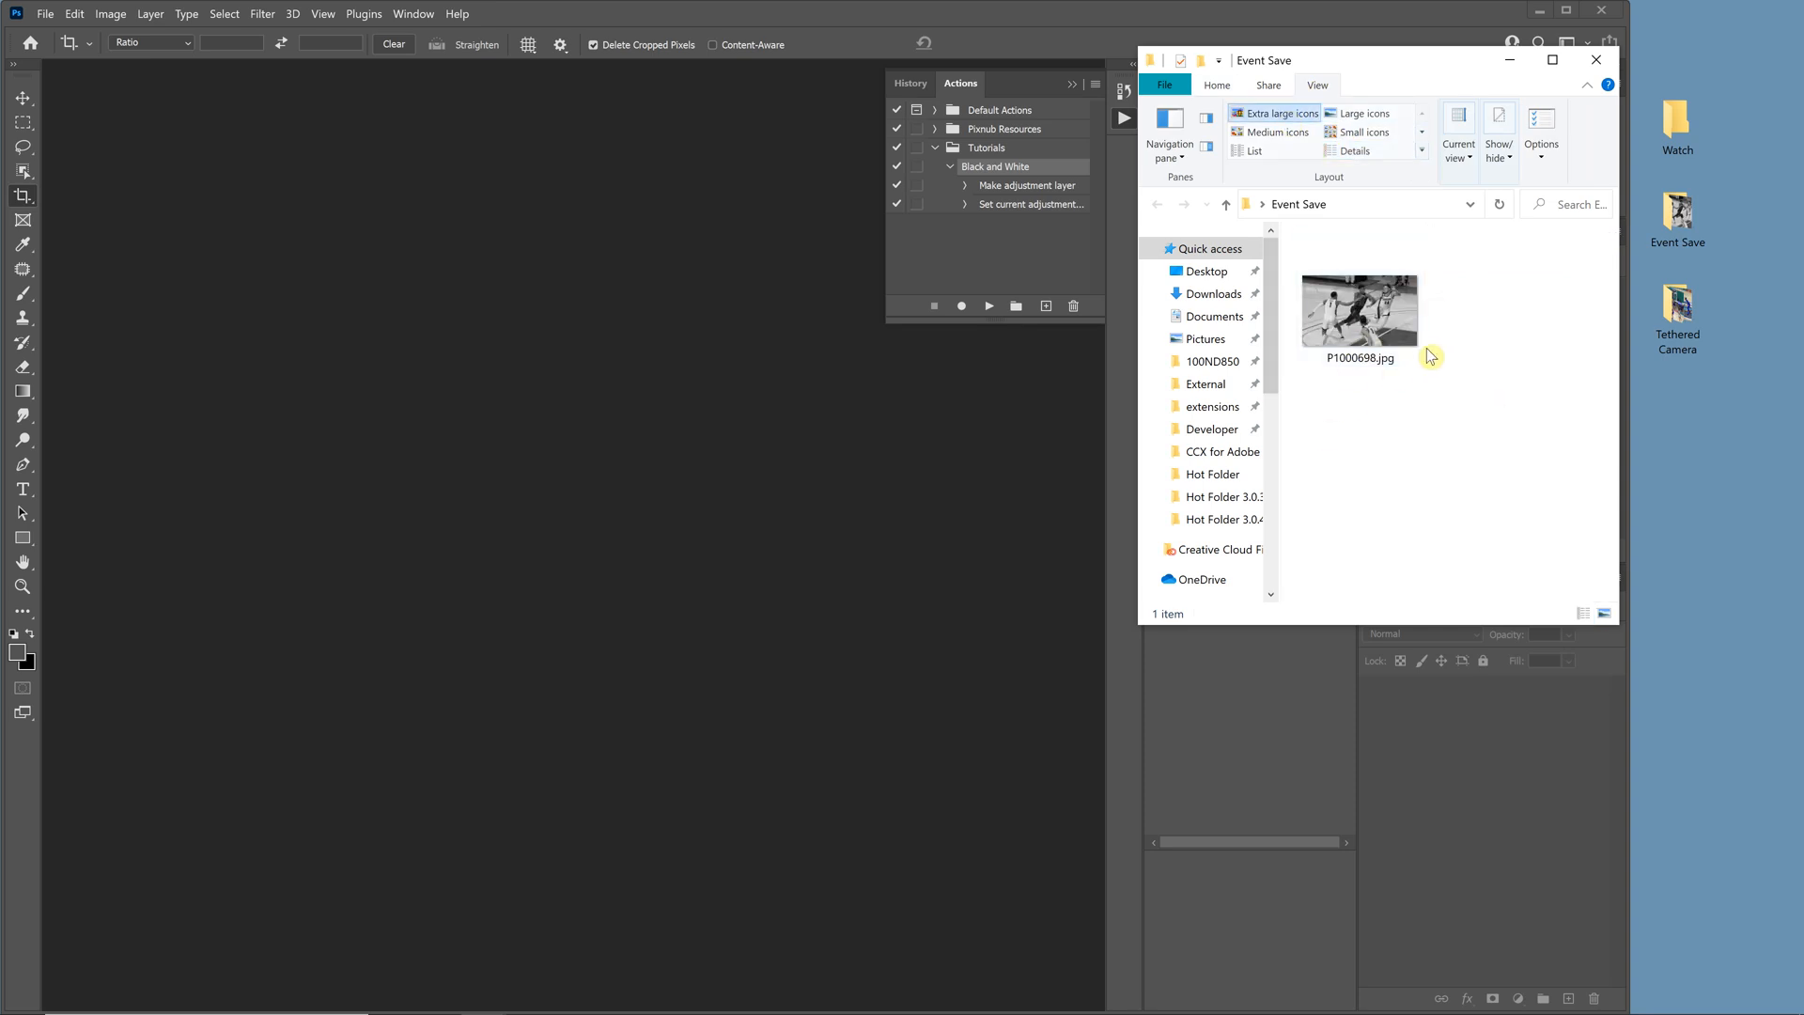
{"action": "left_click", "coordinate": [1510, 60]}
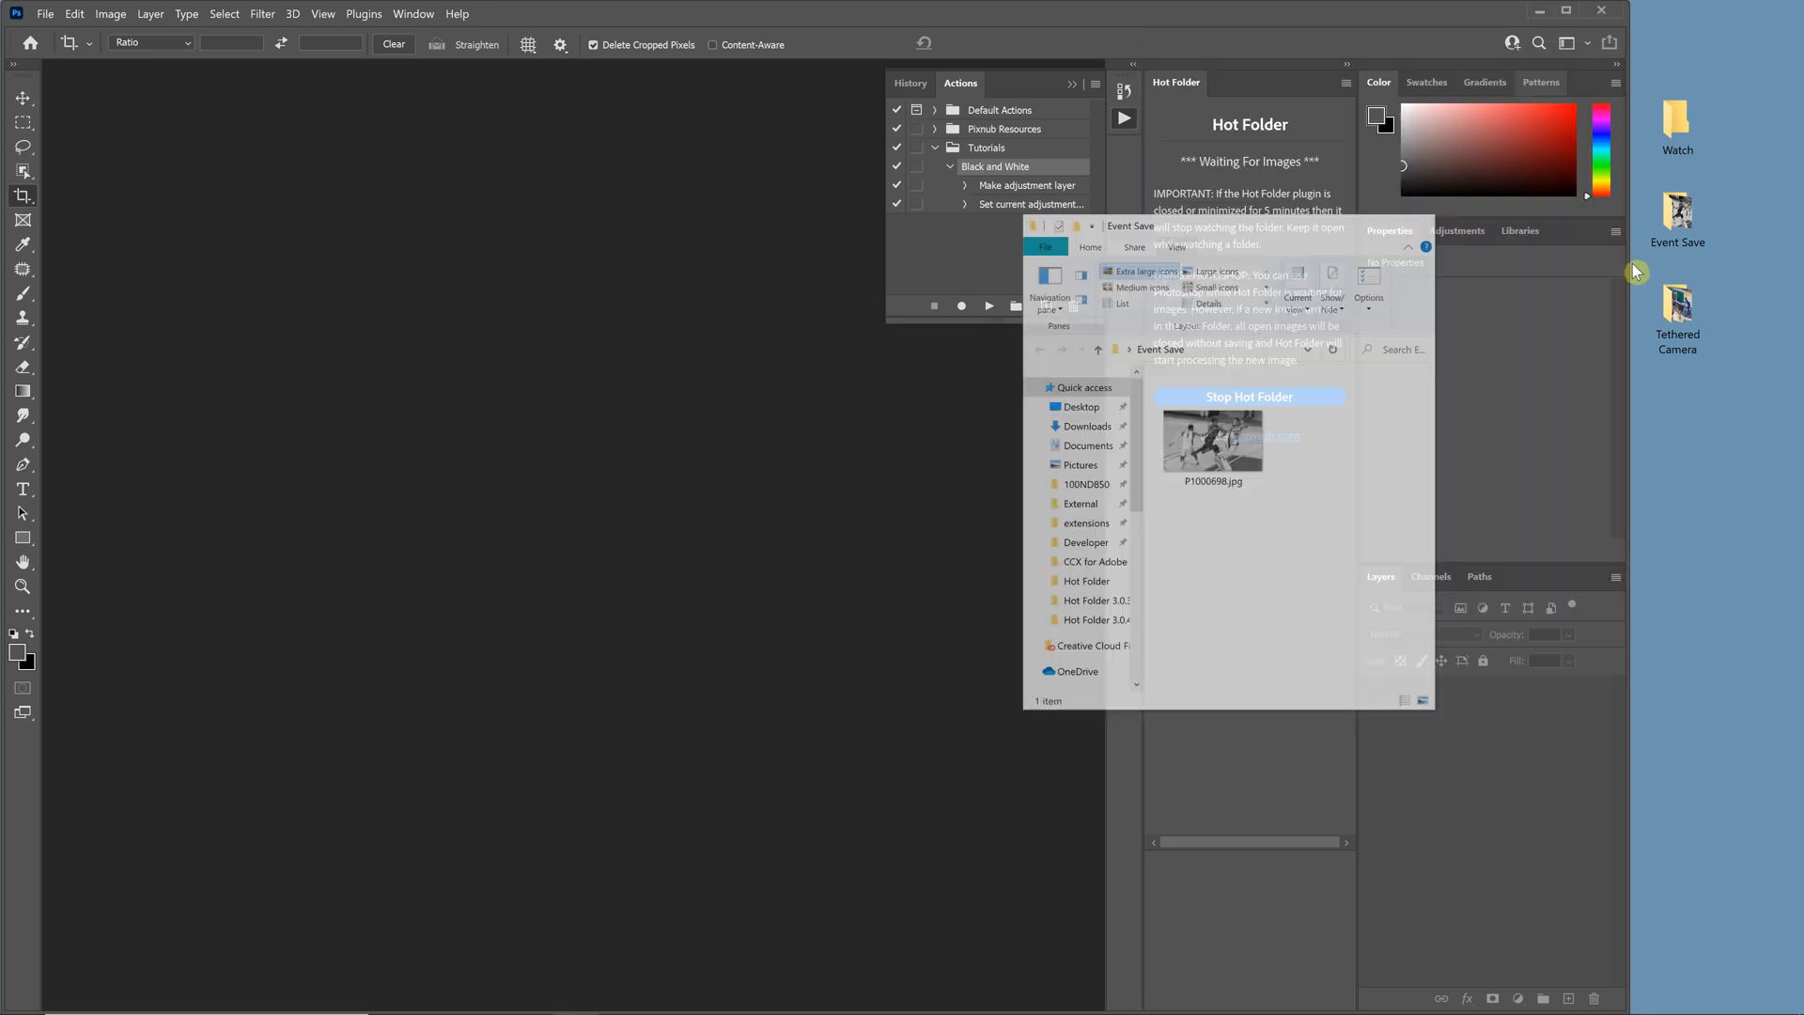
- Copy P1000468.jpg from the Tethered Camera folder into the Watch folder
{"action": "double_click", "coordinate": [1672, 325]}
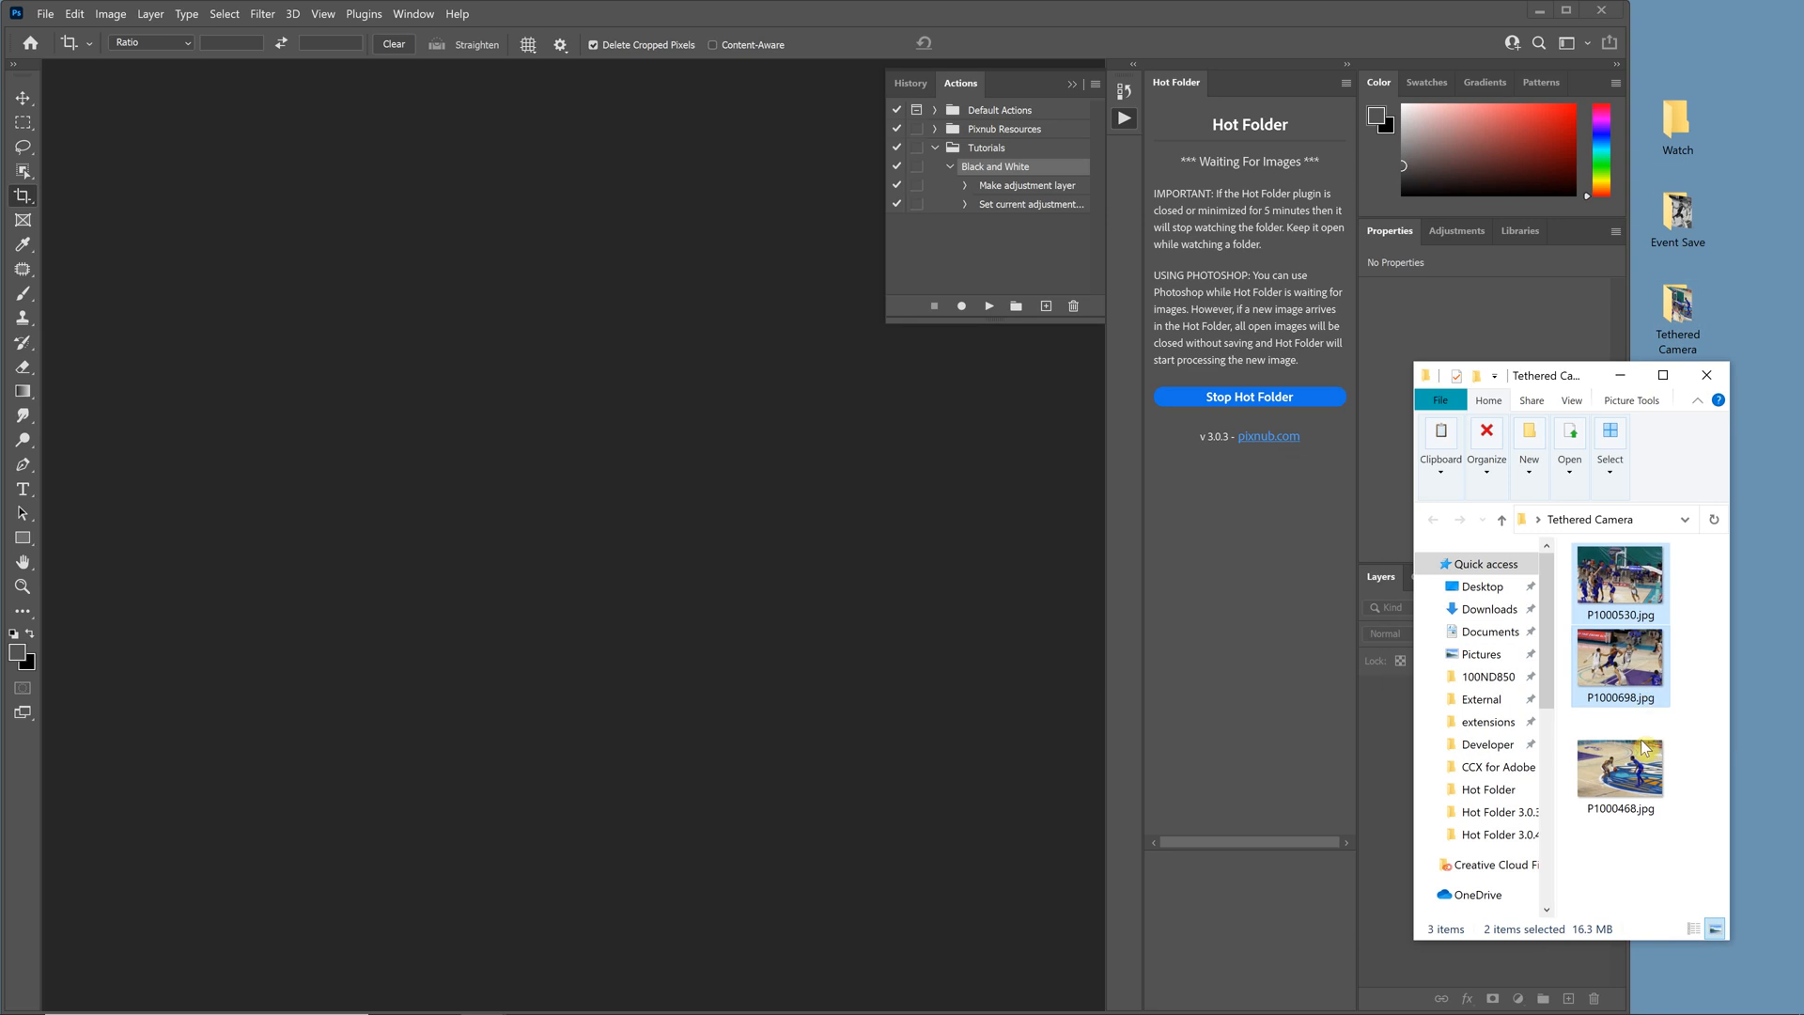
{"action": "left_click", "coordinate": [1618, 787]}
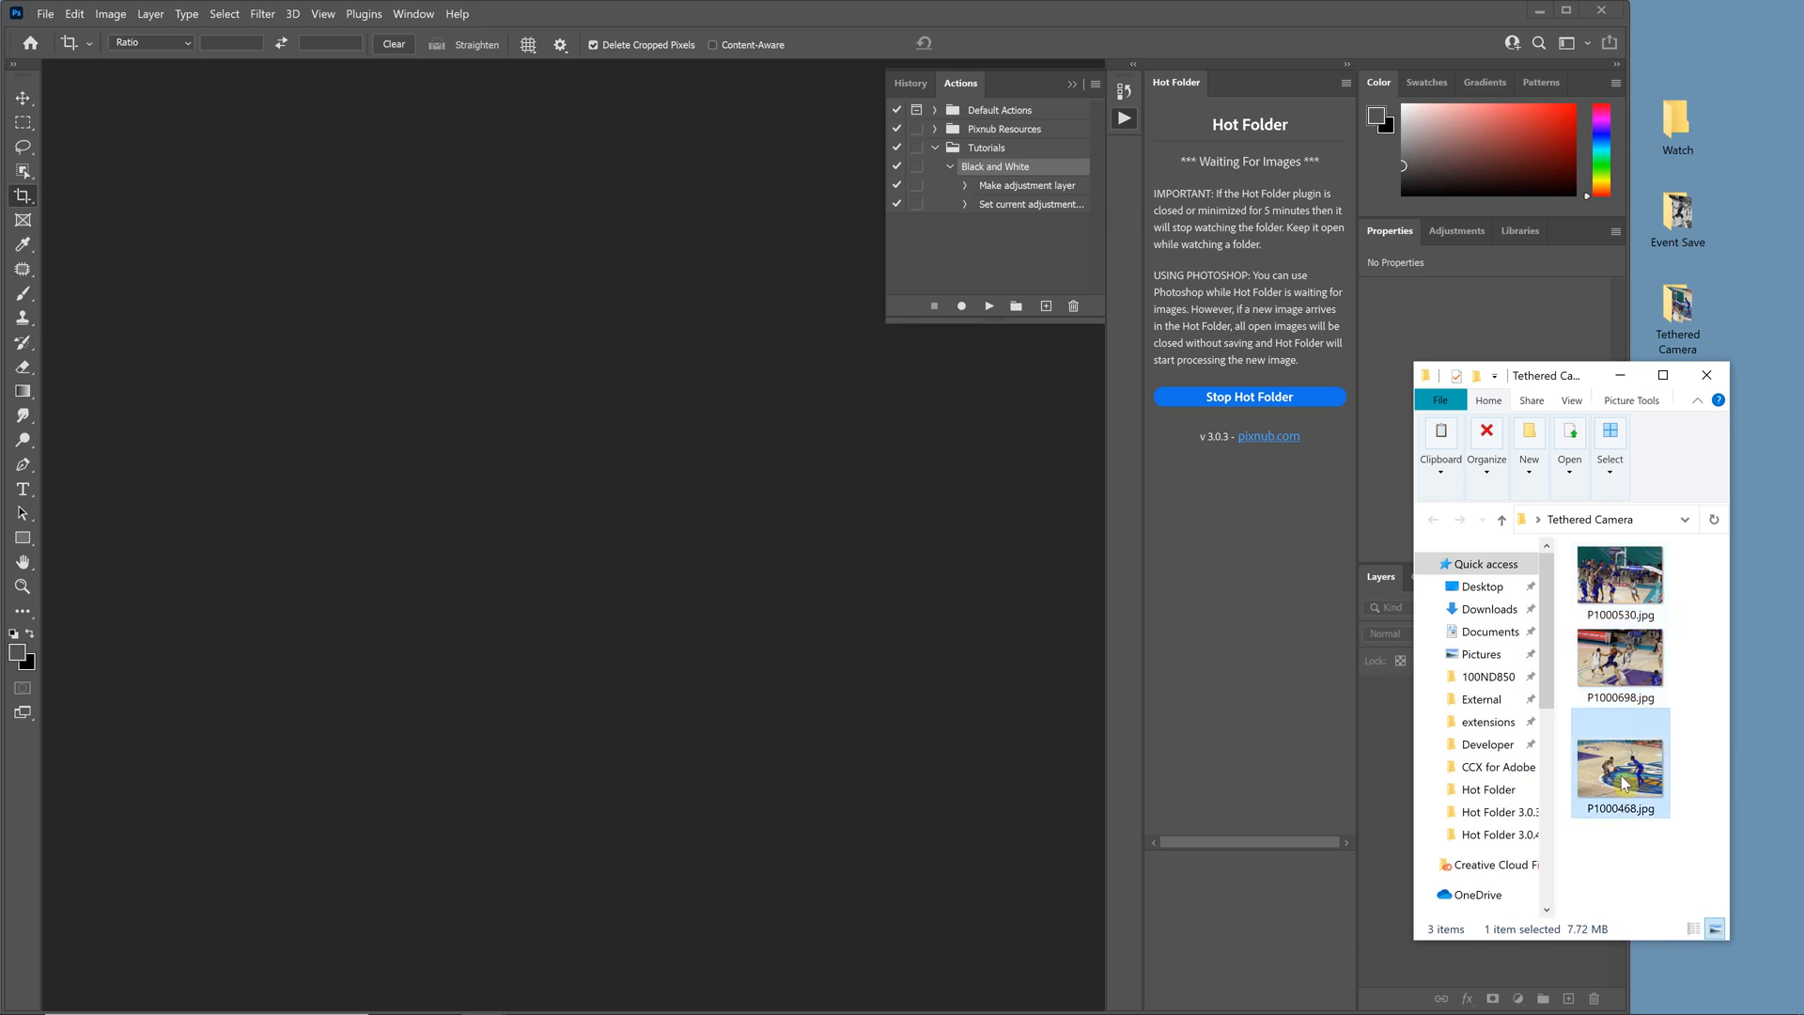
{"action": "right_click", "coordinate": [1622, 782]}
{"action": "left_click", "coordinate": [1550, 923]}
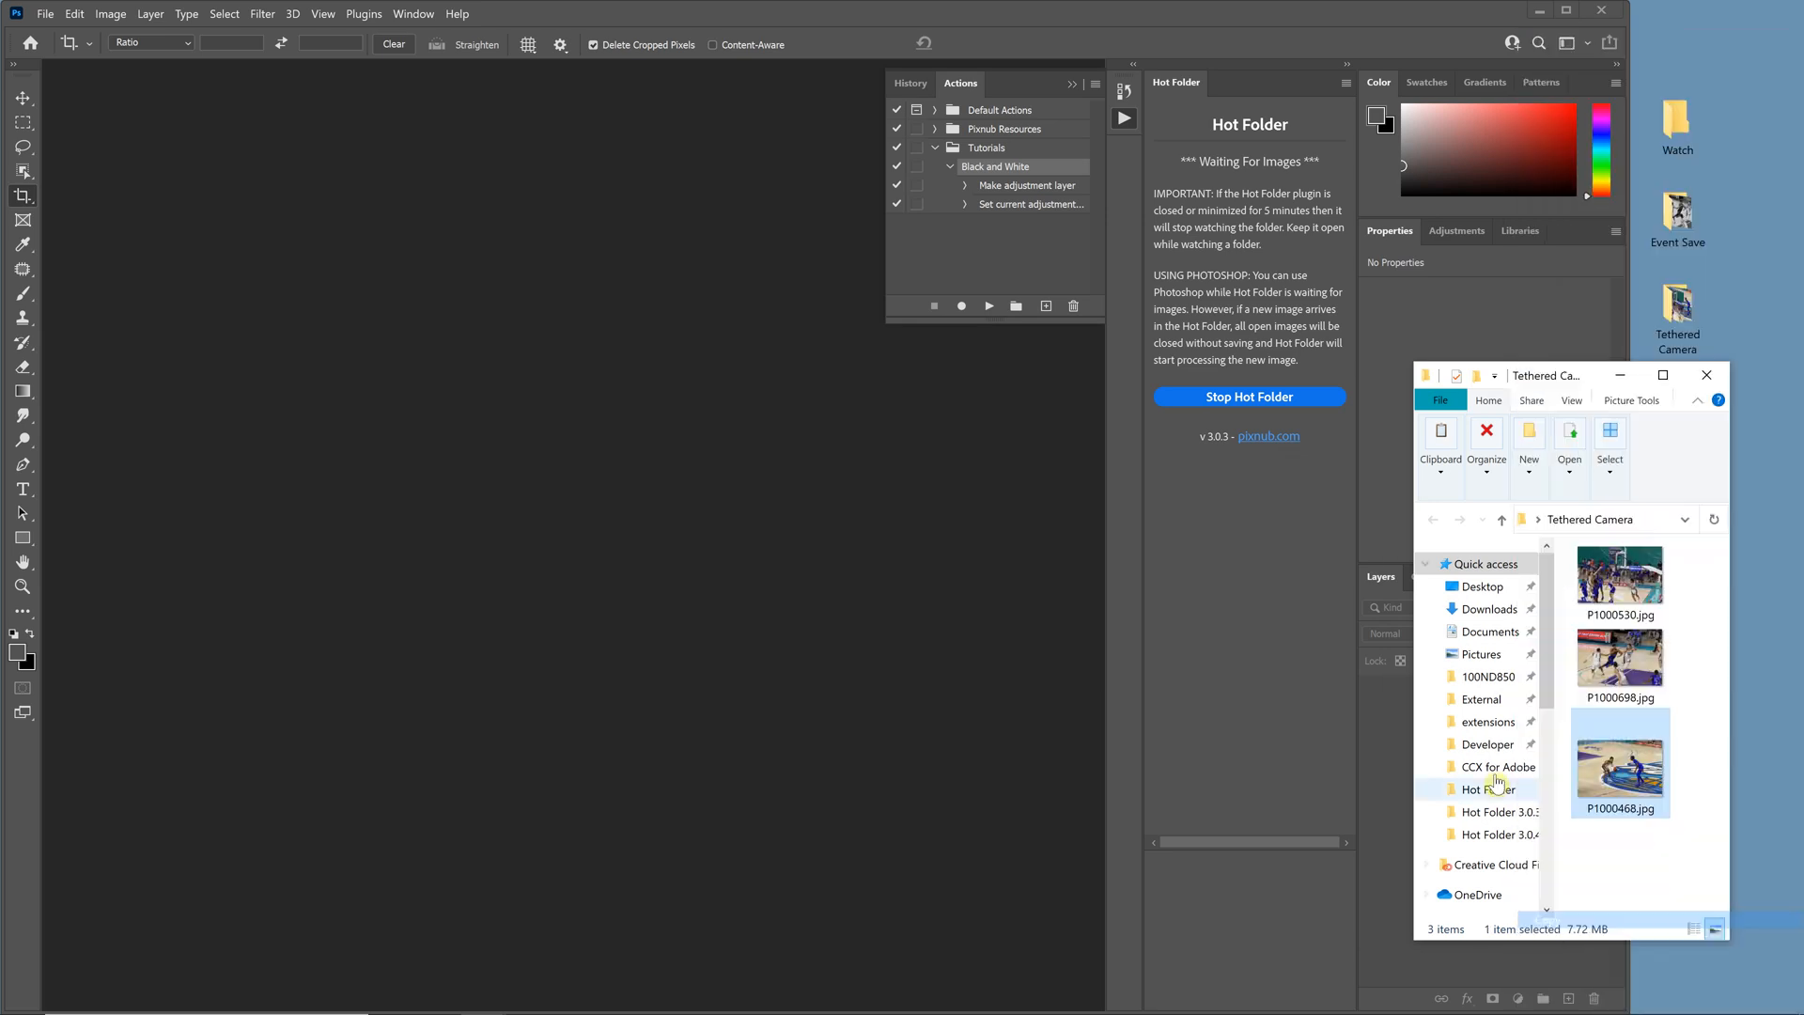
{"action": "double_click", "coordinate": [1708, 115]}
{"action": "right_click", "coordinate": [1212, 400]}
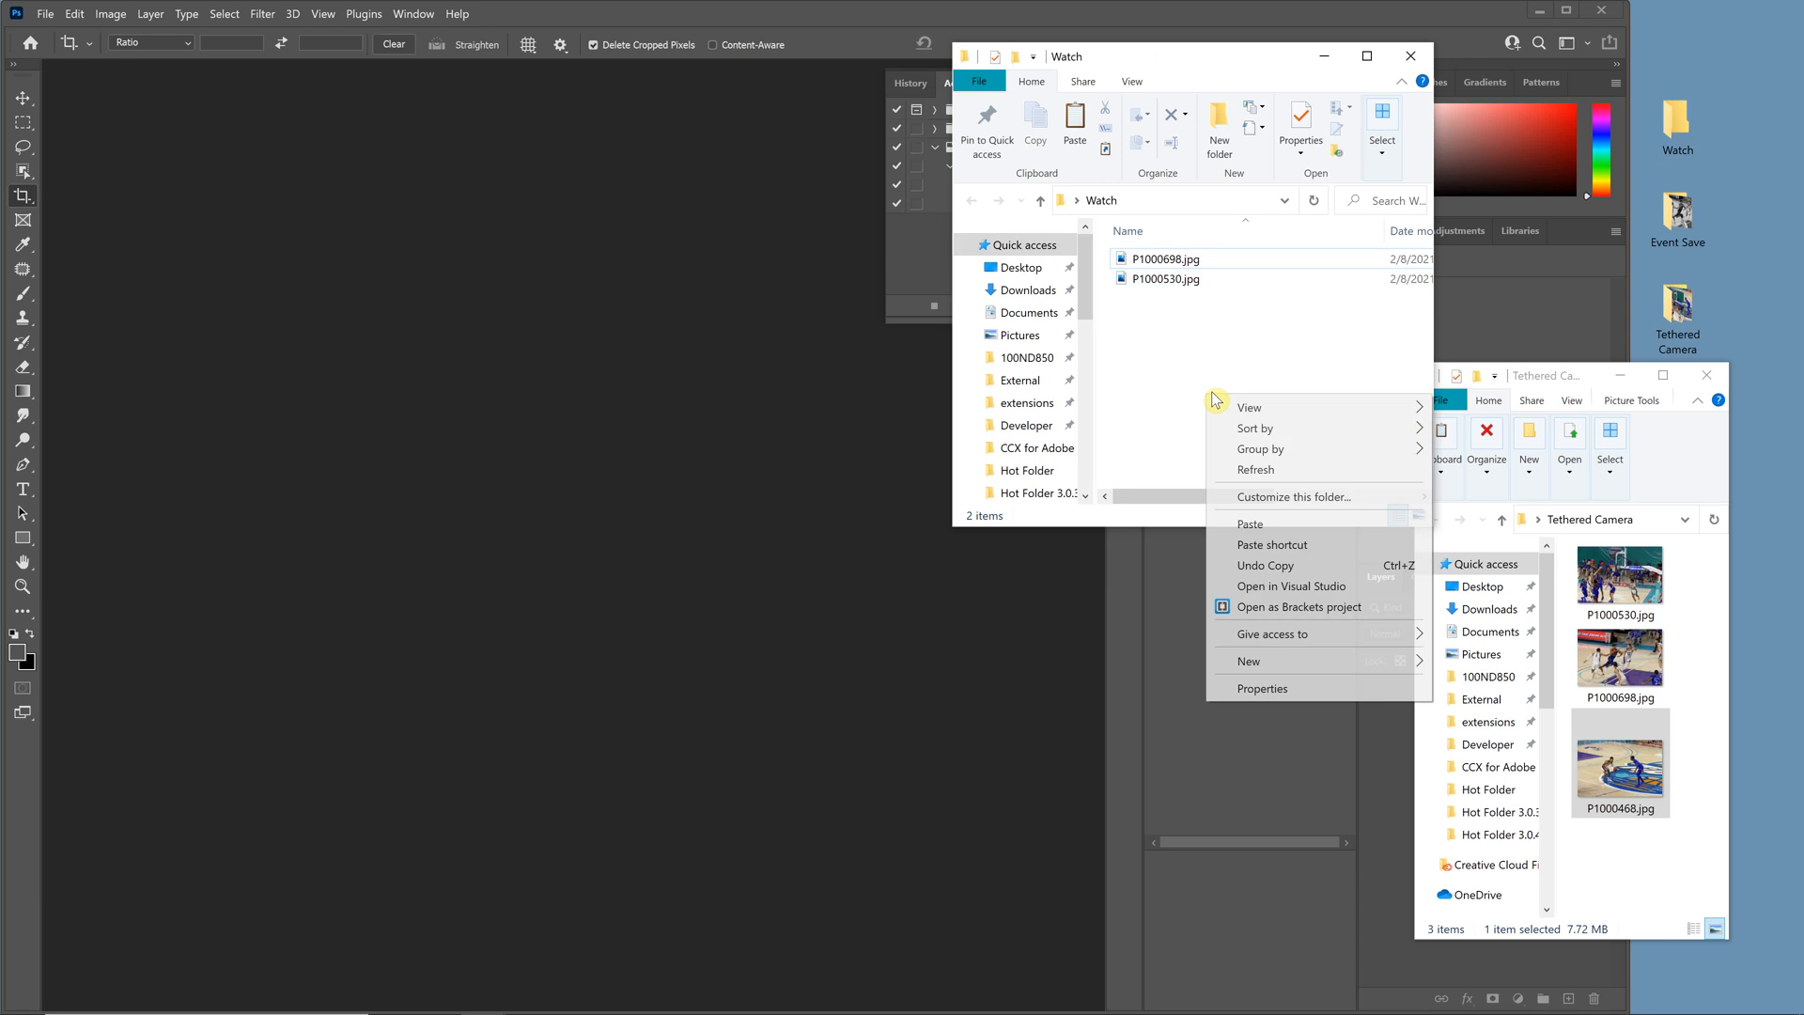
{"action": "left_click", "coordinate": [1250, 524]}
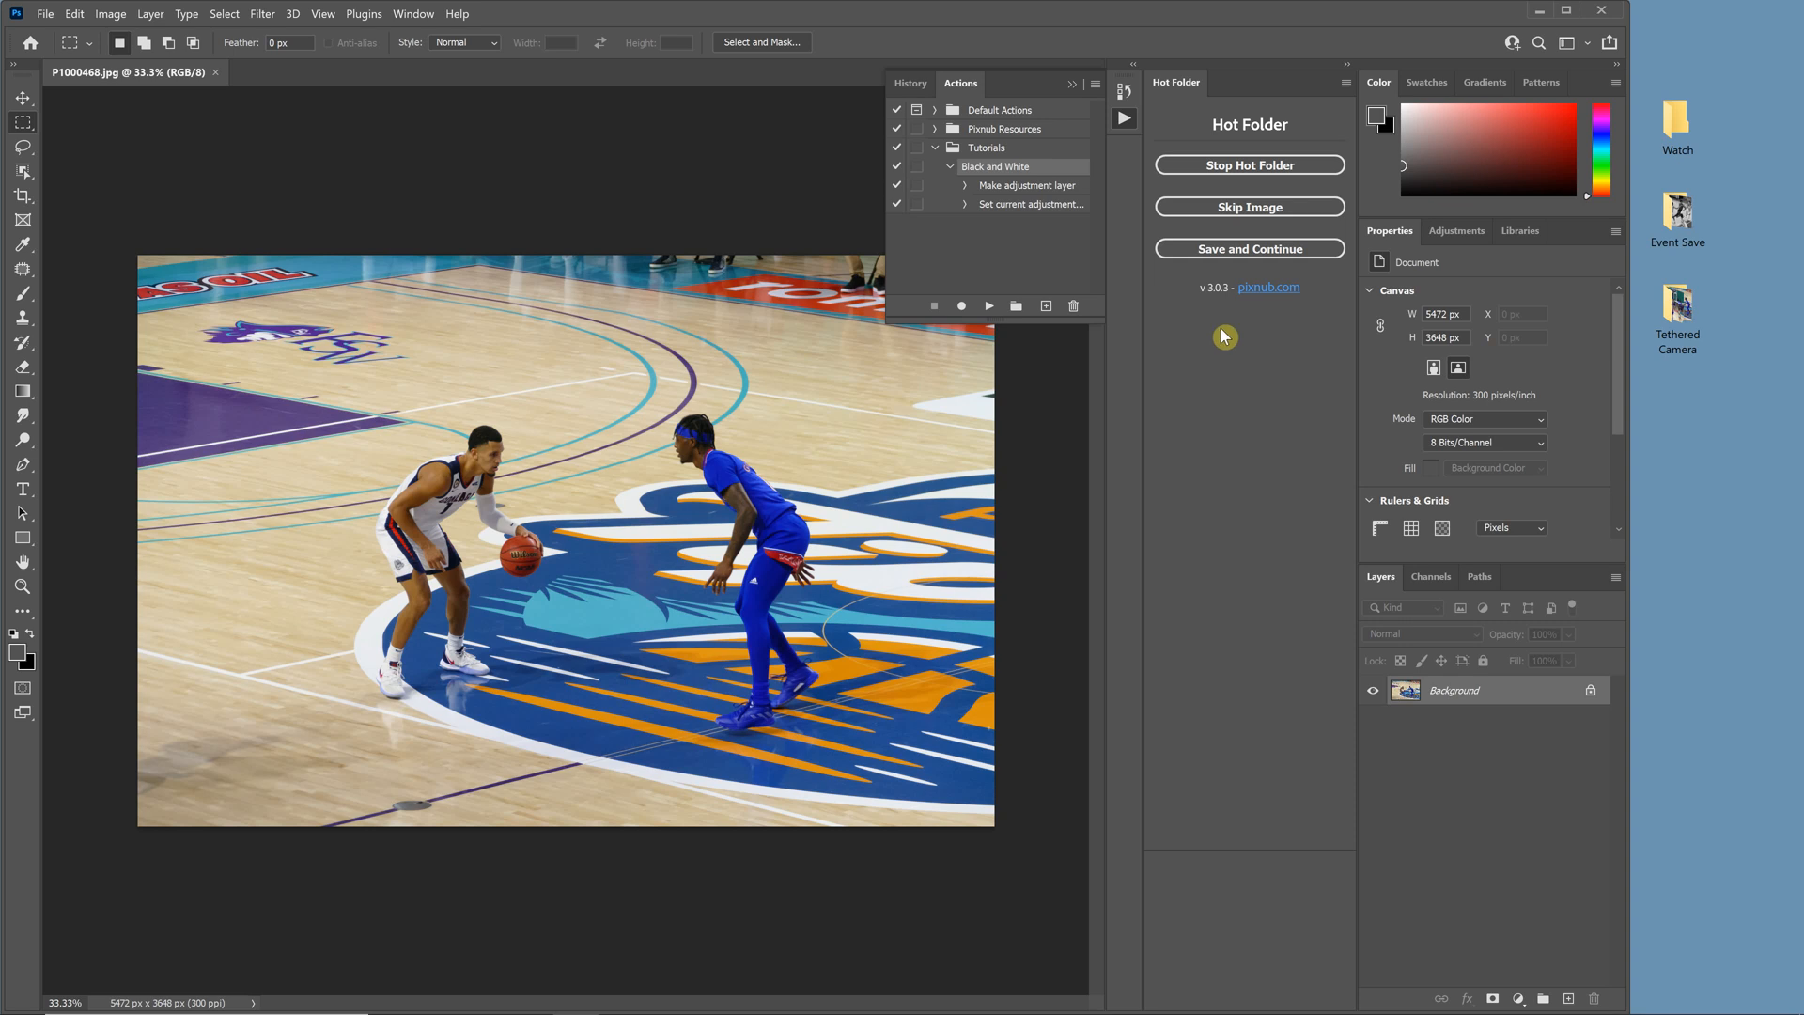
- Have Hot Folder save P1000468.jpg and continue
{"action": "left_click", "coordinate": [1246, 242]}
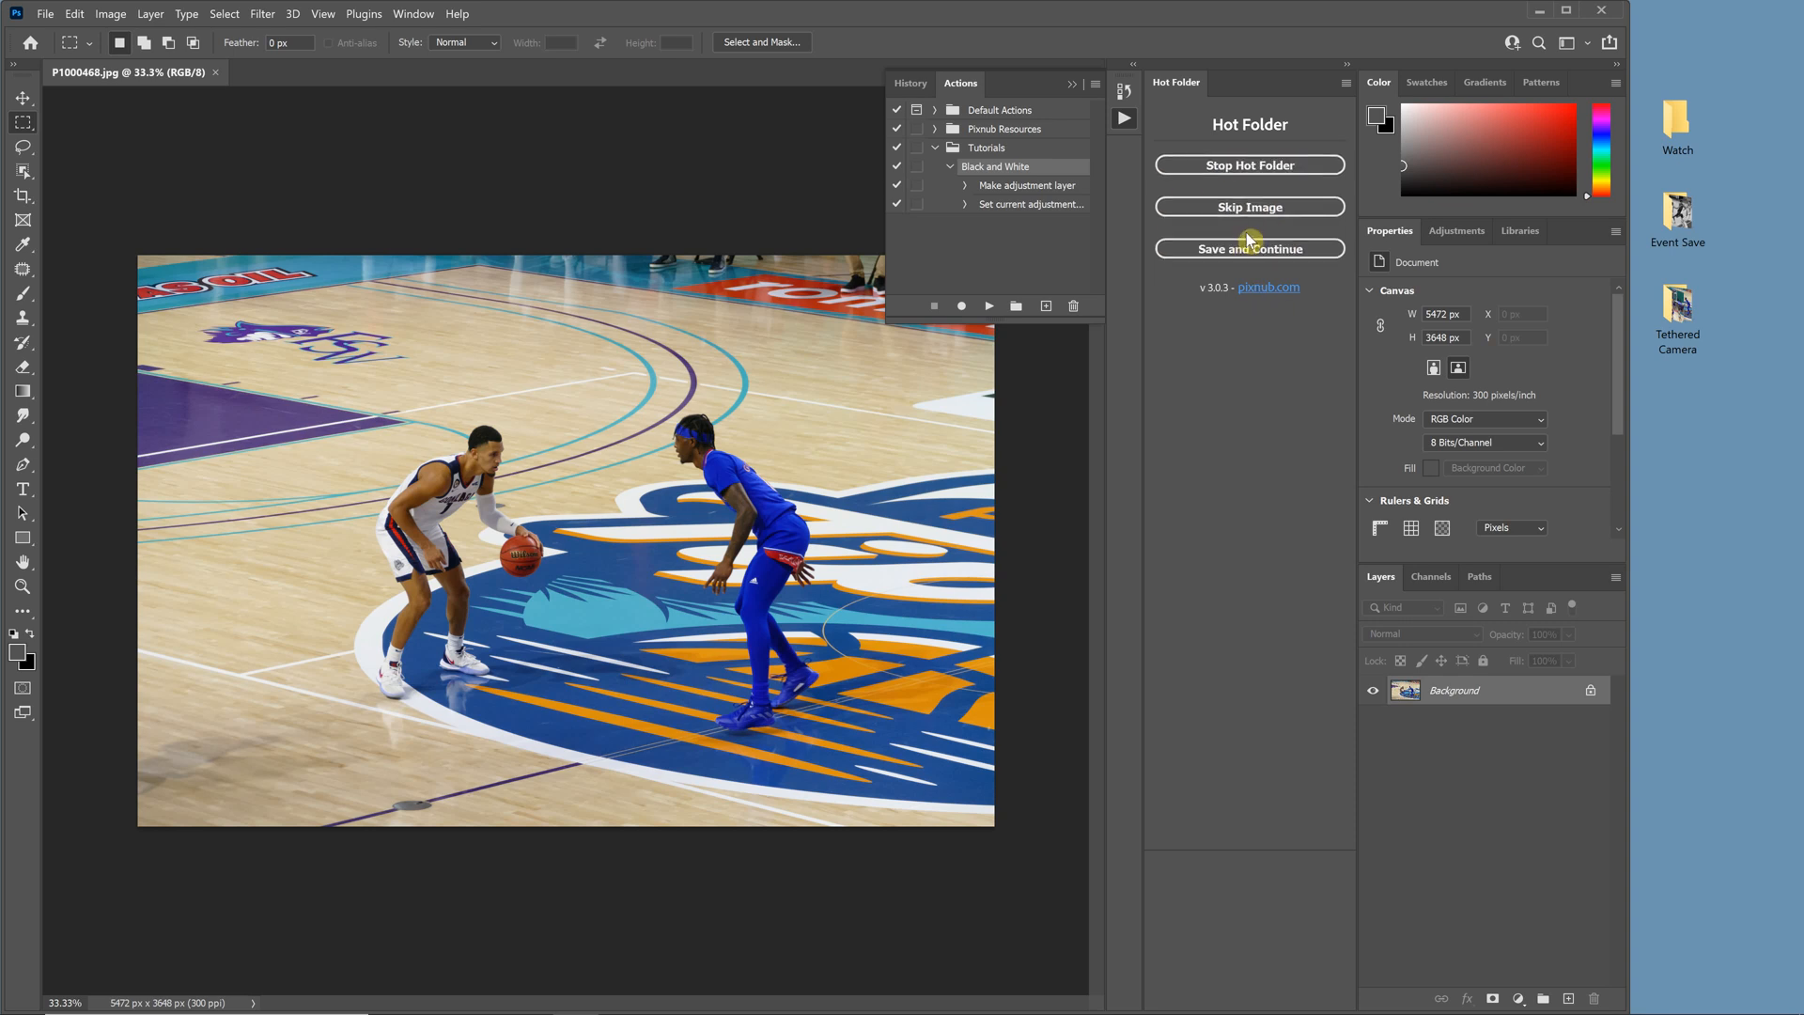